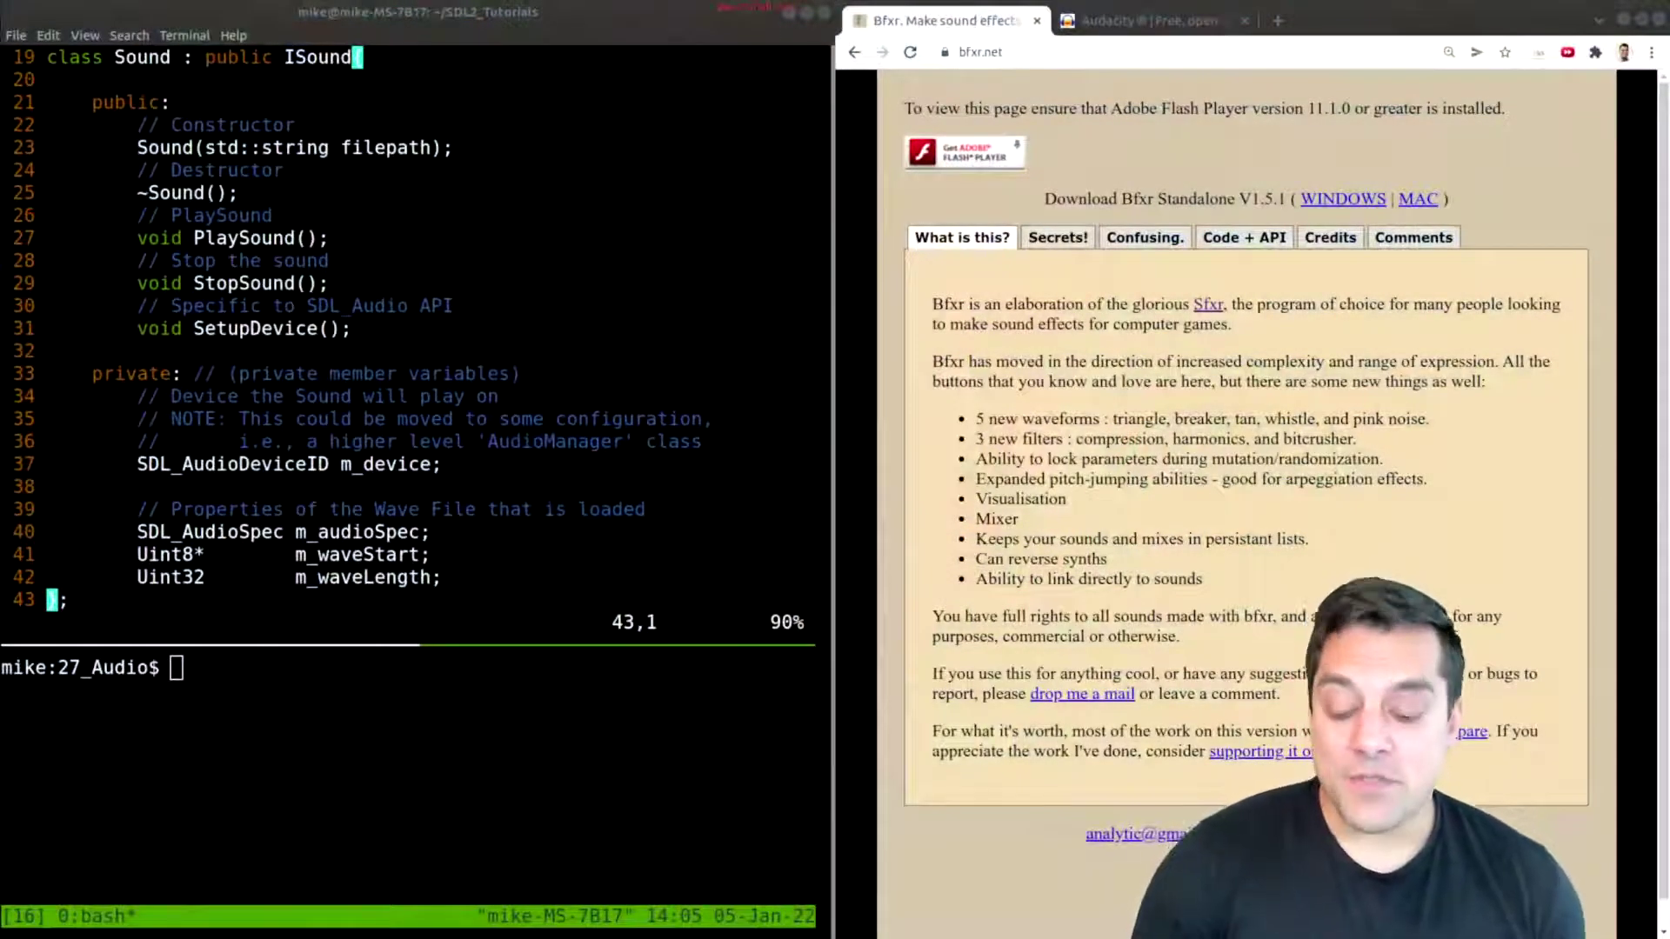
Step: Recall 'sh build.sh' at the bash prompt, then return focus to the Vim pane
left_click_drag(766, 600, 44, 54)
left_click(264, 125)
key("Up")
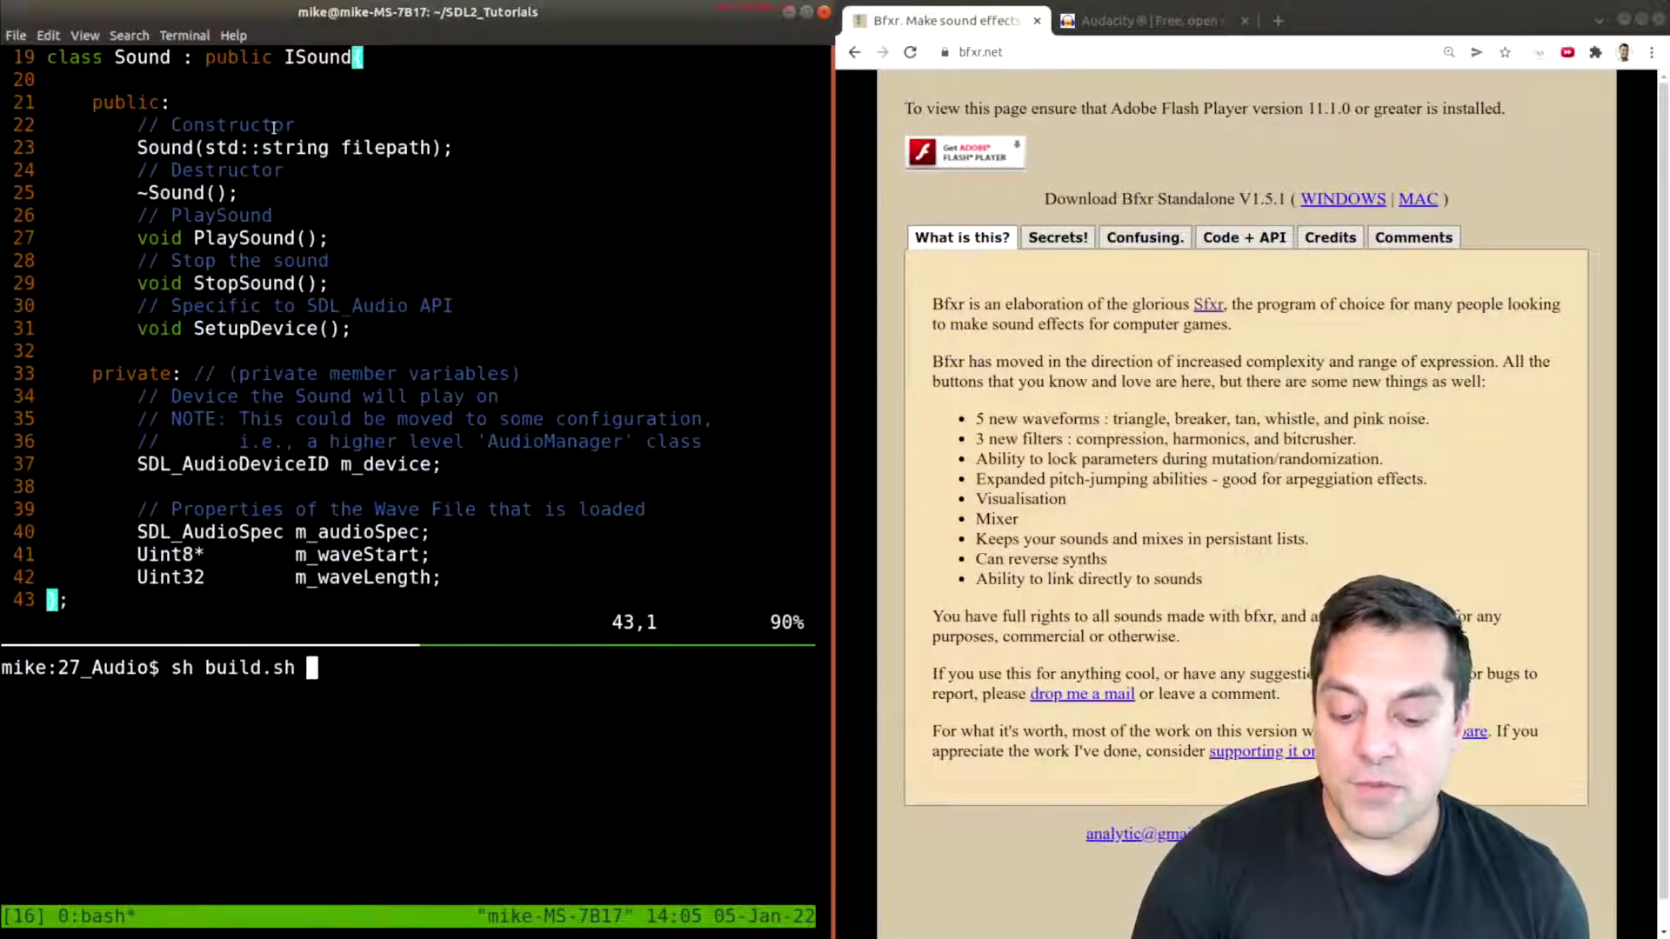
key("ctrl+b")
key("Up")
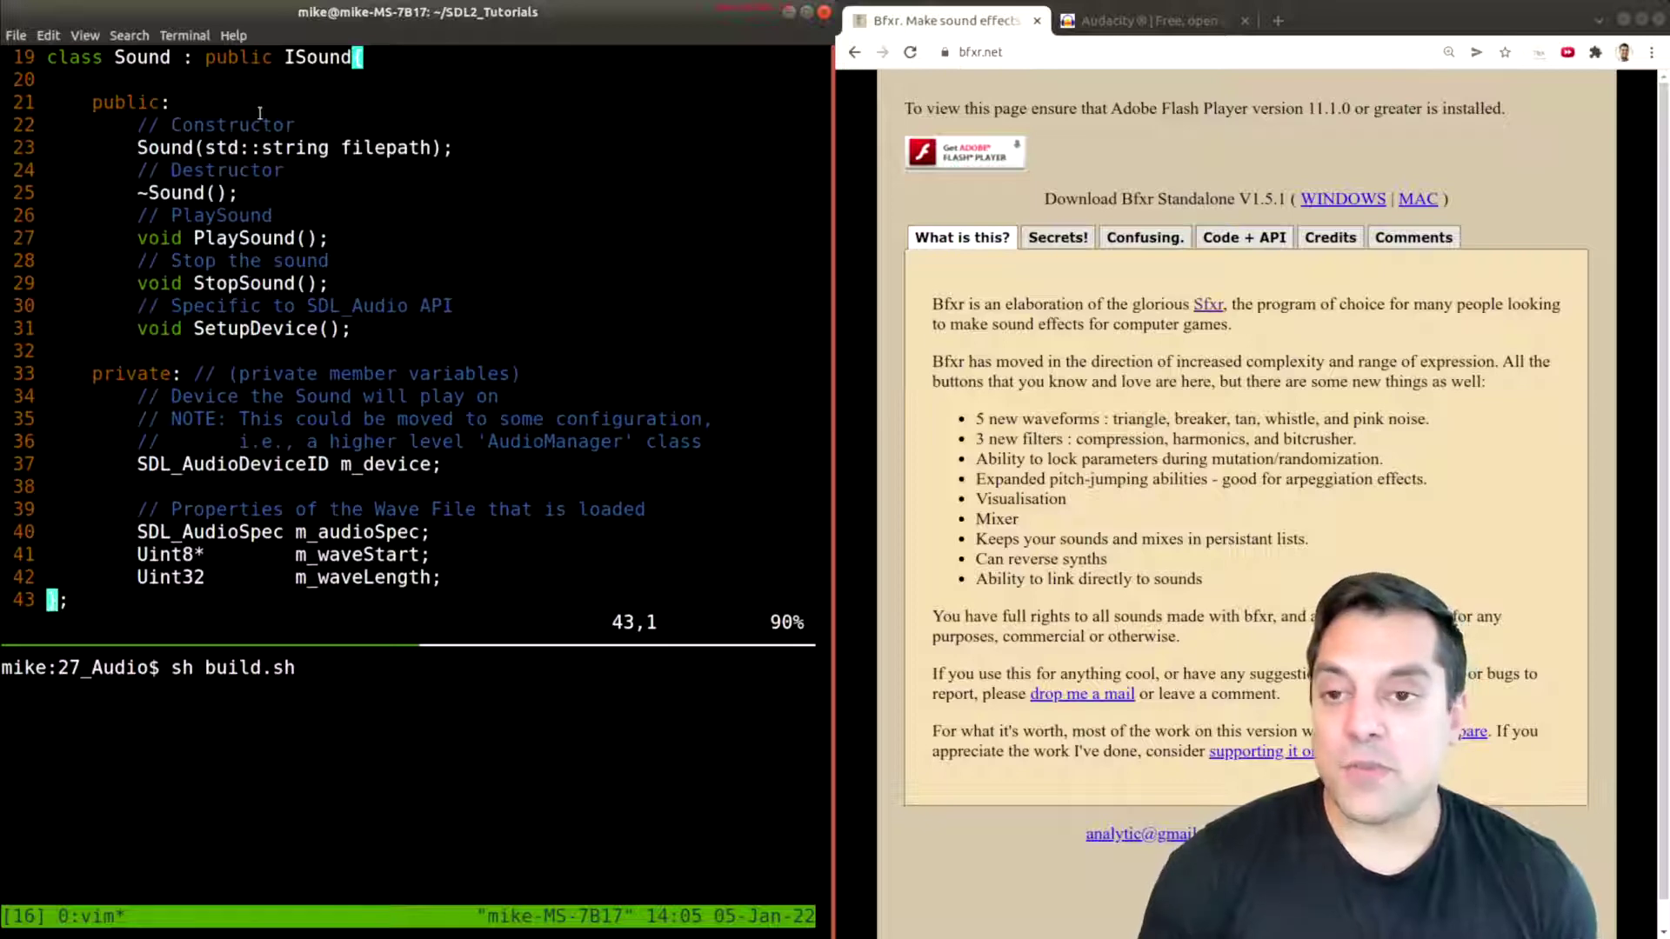
Step: Highlight the PlaySound, StopSound and SetupDevice declarations in the Sound header
key("k")
key("k")
key("k")
key("k")
key("k")
key("k")
key("k")
key("k")
key("k")
key("k")
key("k")
key("k")
key("k")
key("k")
key("k")
key("k")
key("k")
key("k")
key("k")
key("k")
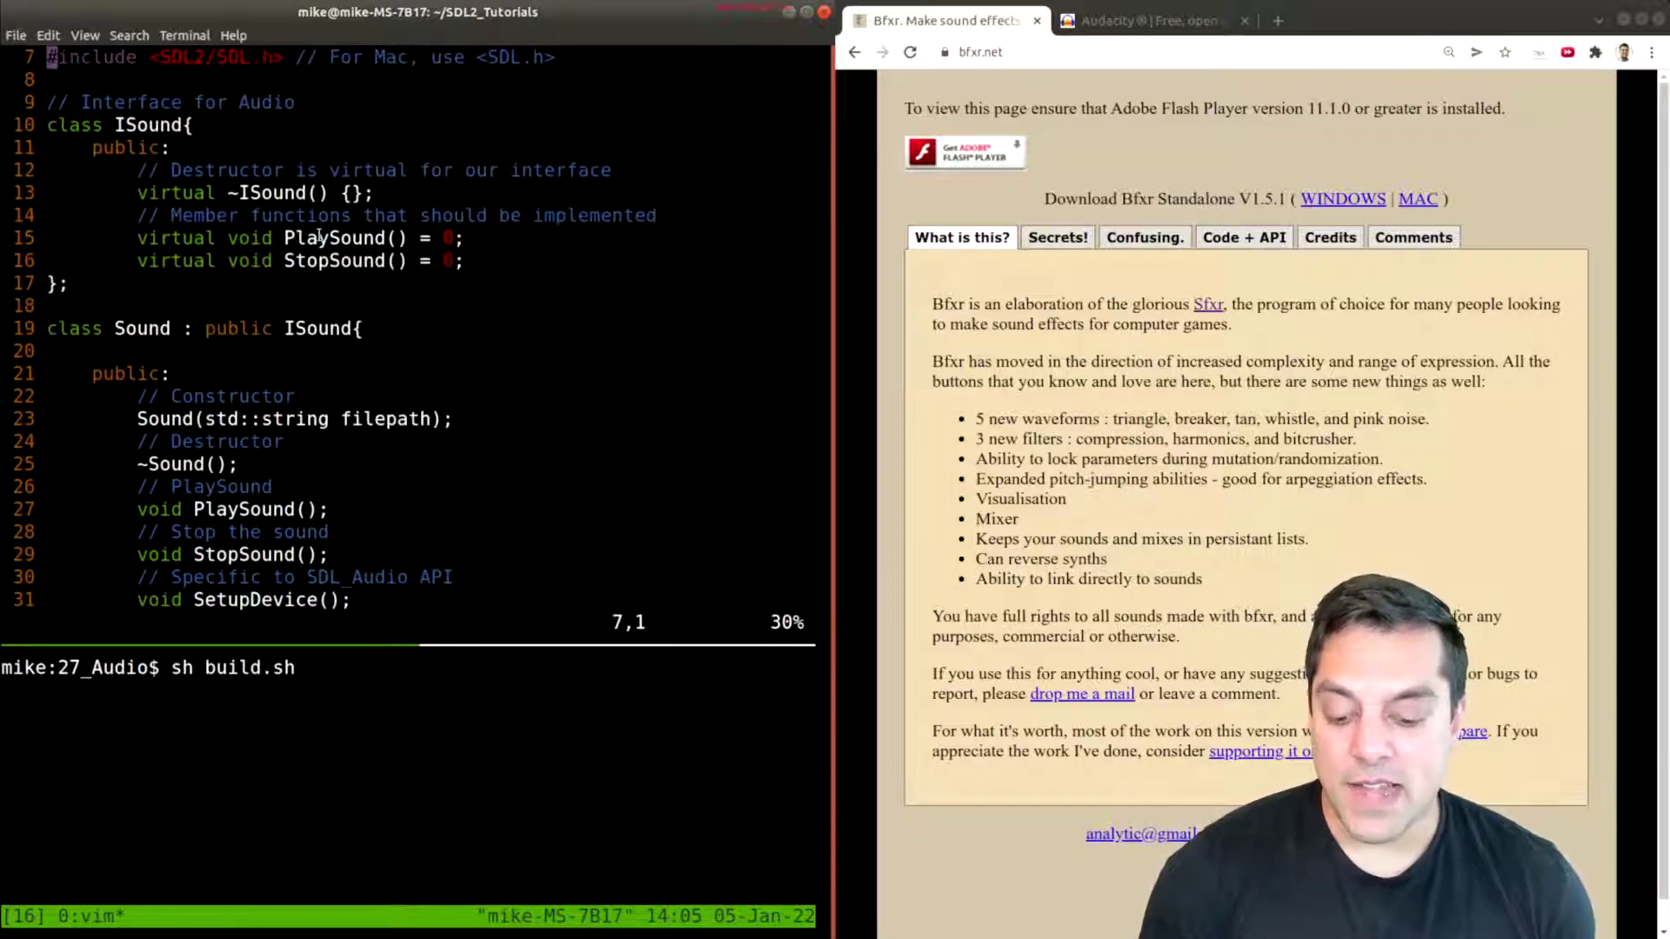
double_click(320, 237)
double_click(334, 260)
key("j")
key("j")
key("j")
key("j")
key("j")
key("j")
key("j")
key("j")
key("j")
key("j")
key("j")
key("j")
key("j")
key("j")
key("j")
key("j")
key("j")
key("j")
key("j")
key("j")
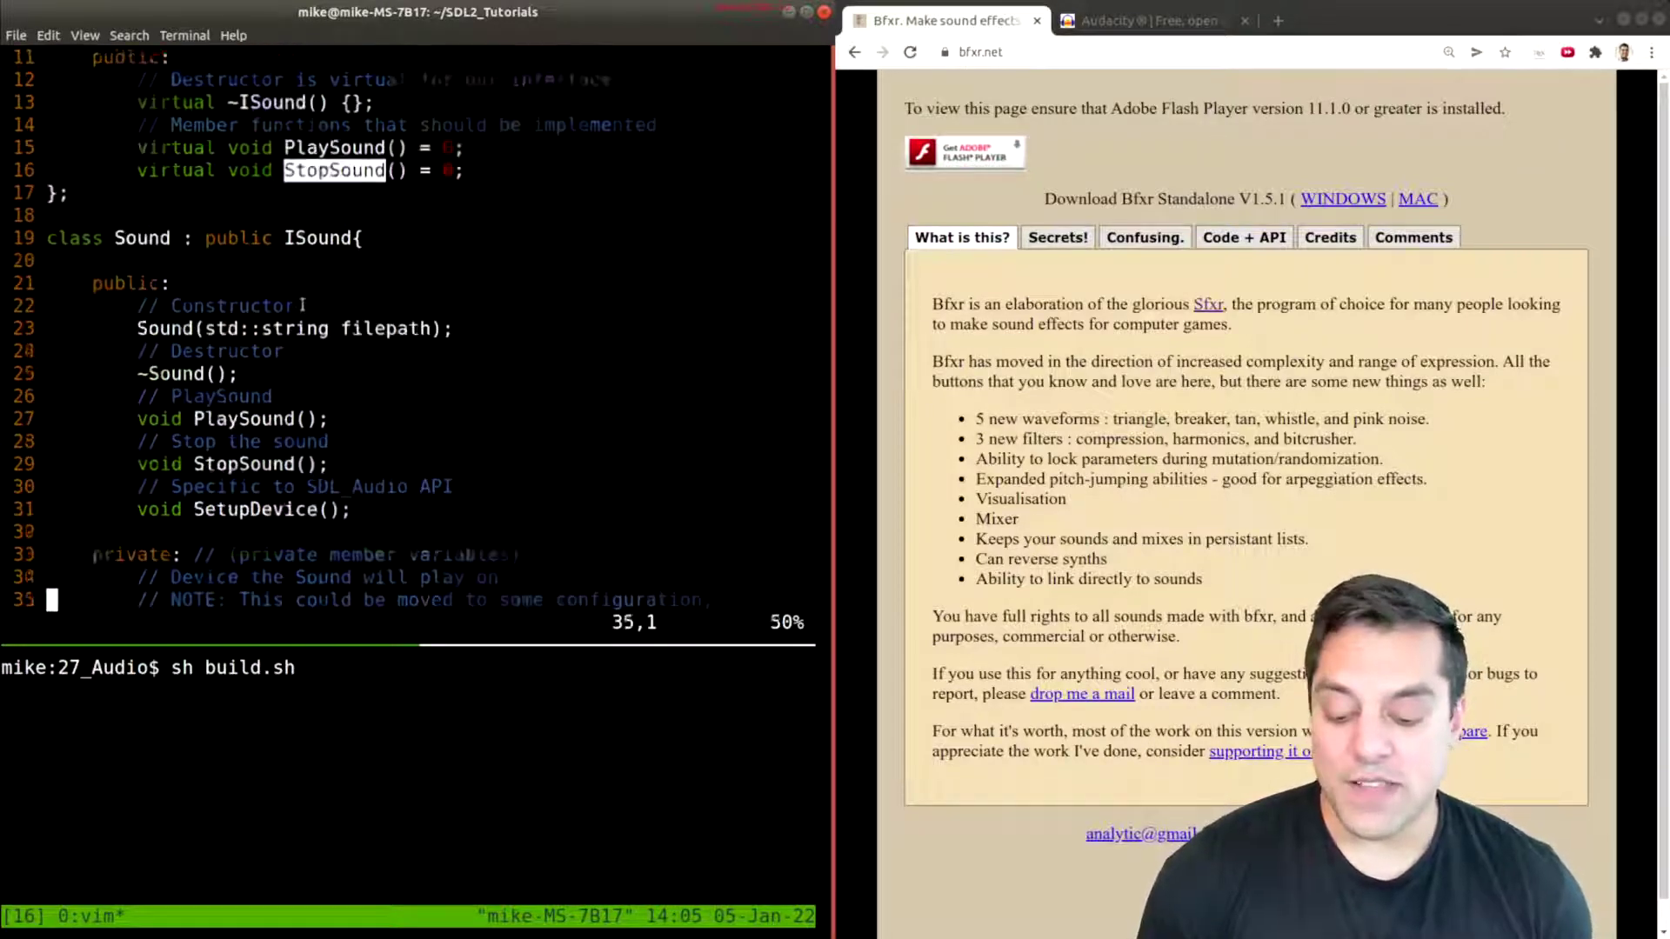
key("j")
key("j")
key("j")
key("j")
key("j")
key("j")
key("j")
key("j")
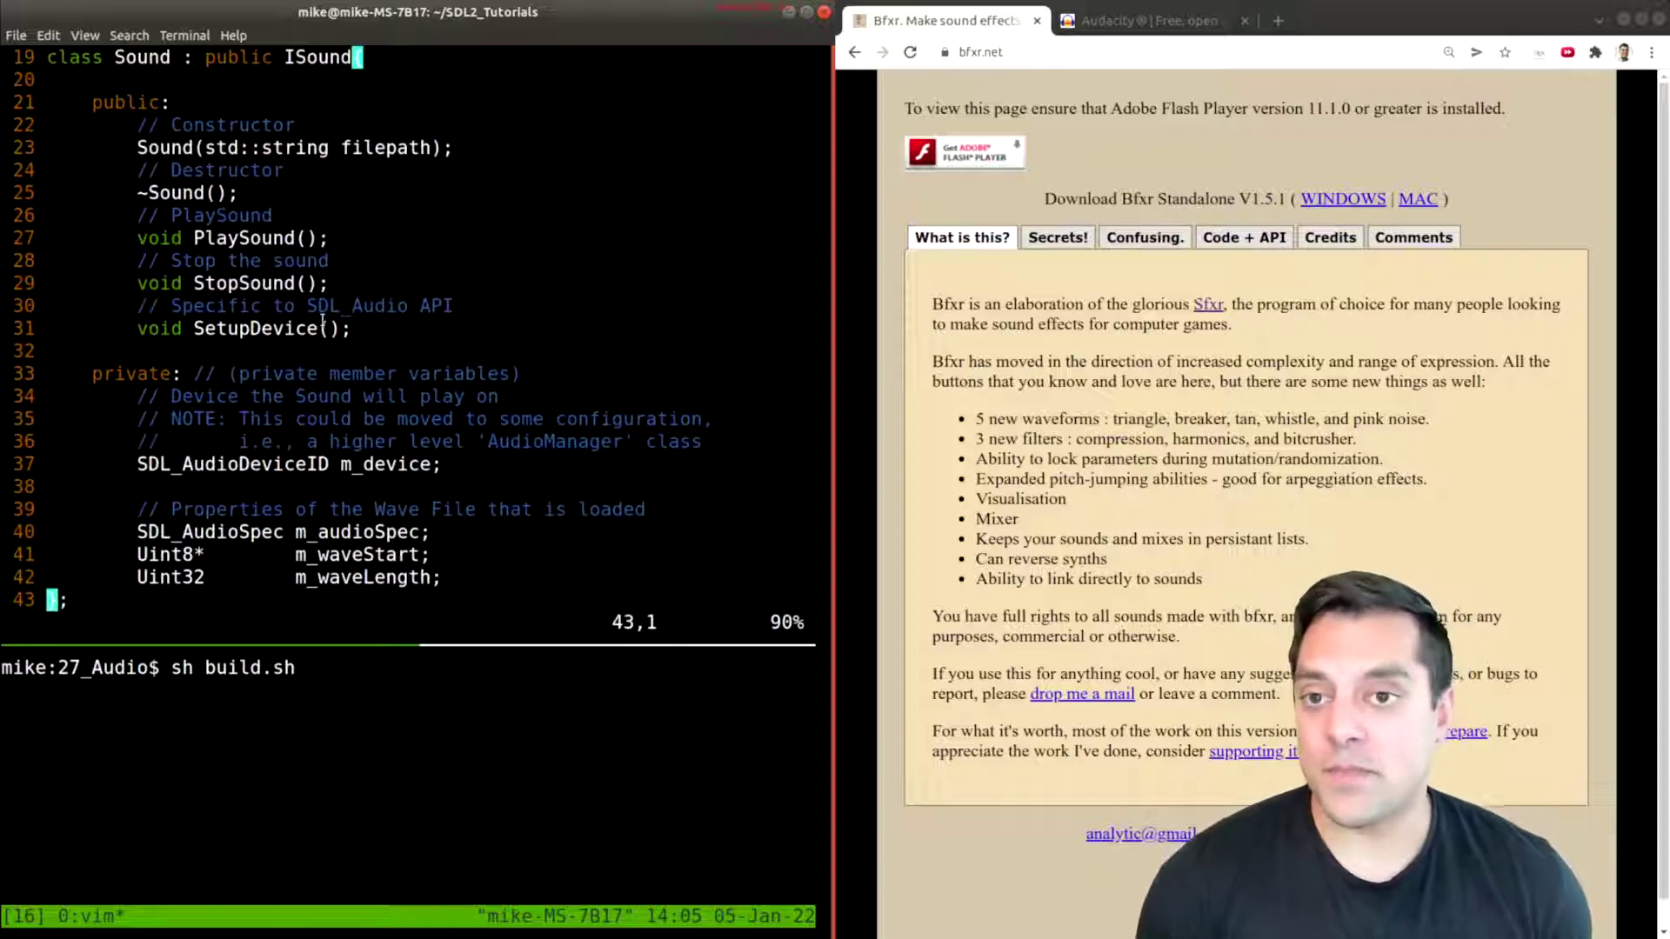
double_click(266, 333)
left_click(392, 333)
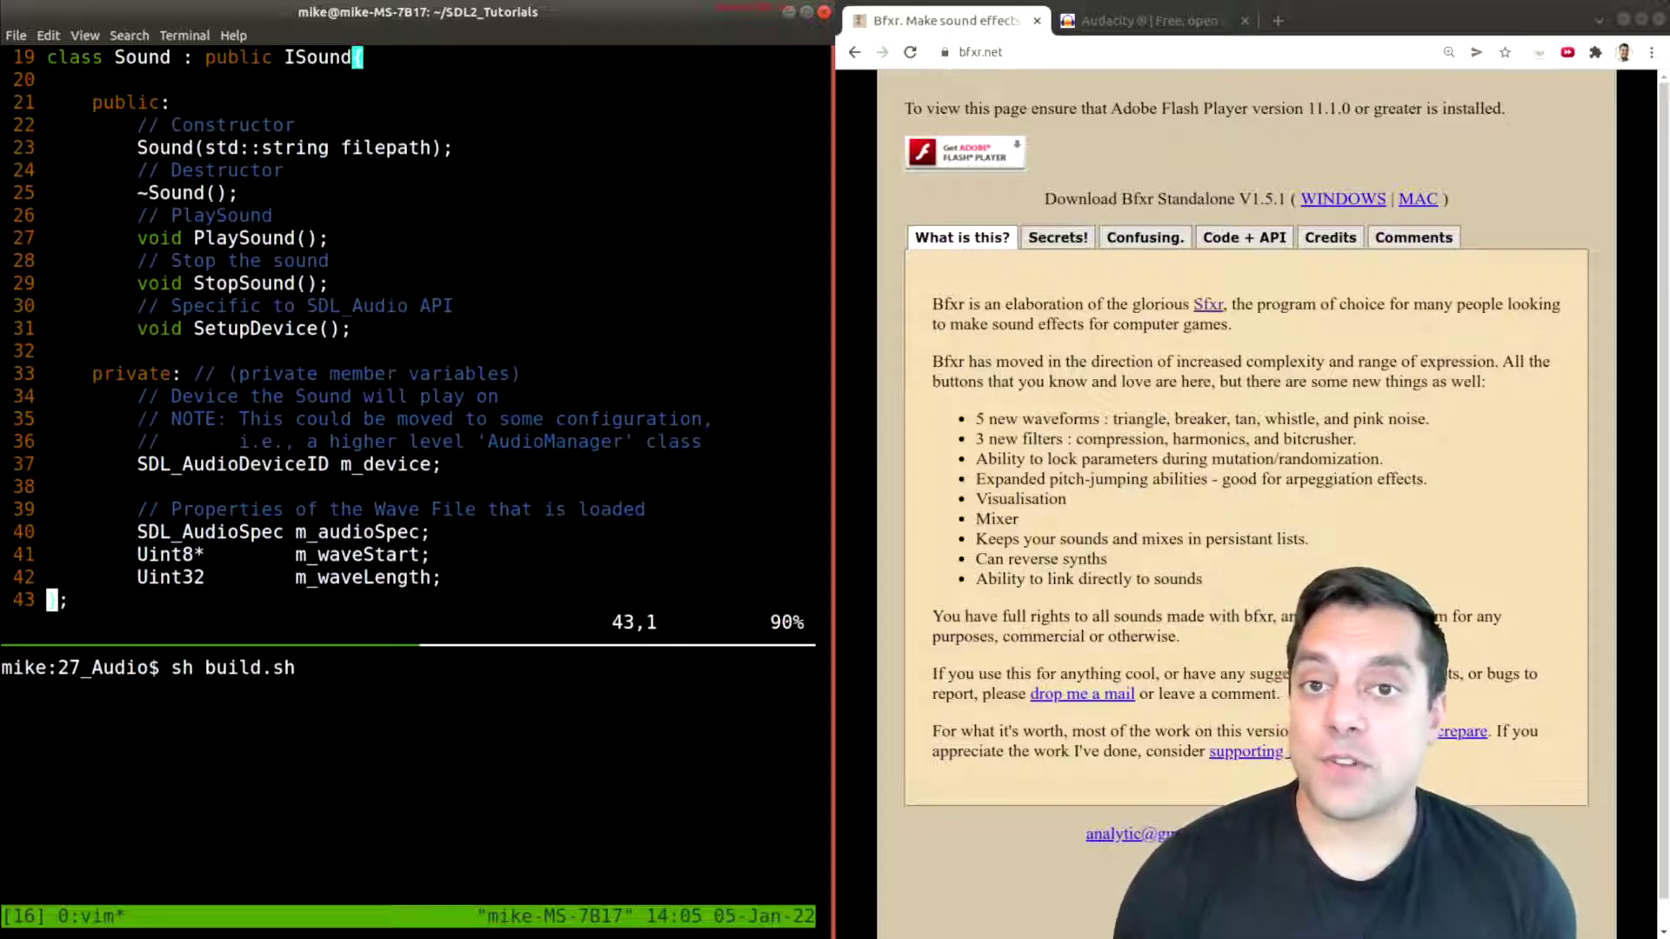
Step: Highlight the m_waveLength and m_waveStart members of the Sound class
key("alt+Tab")
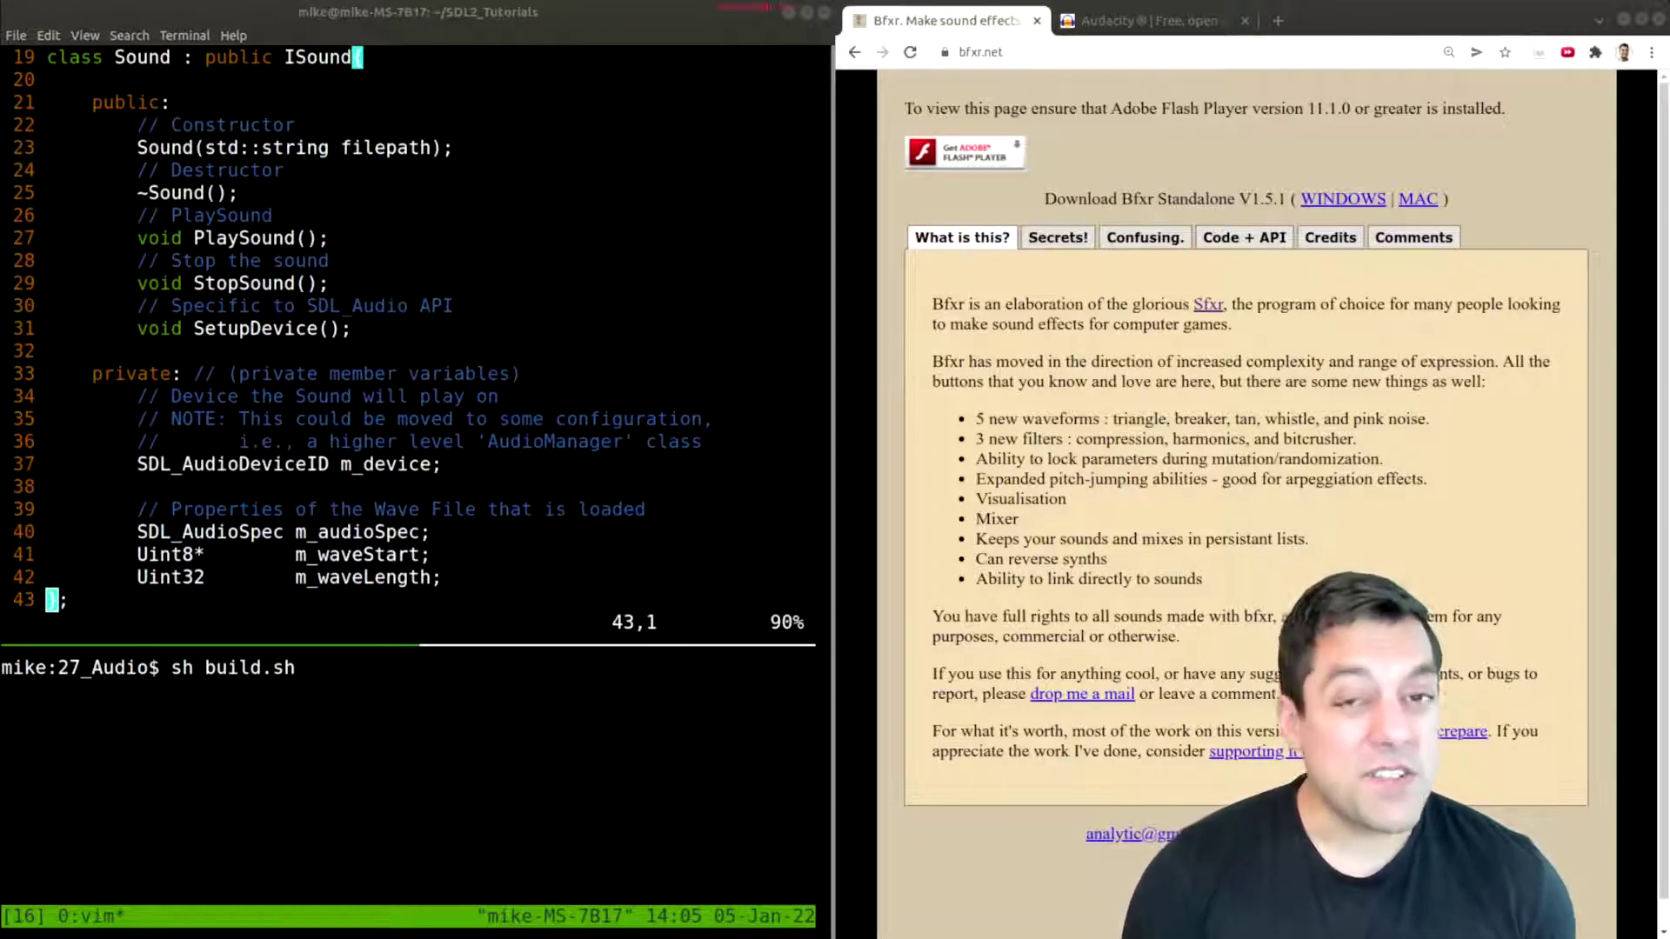
double_click(383, 581)
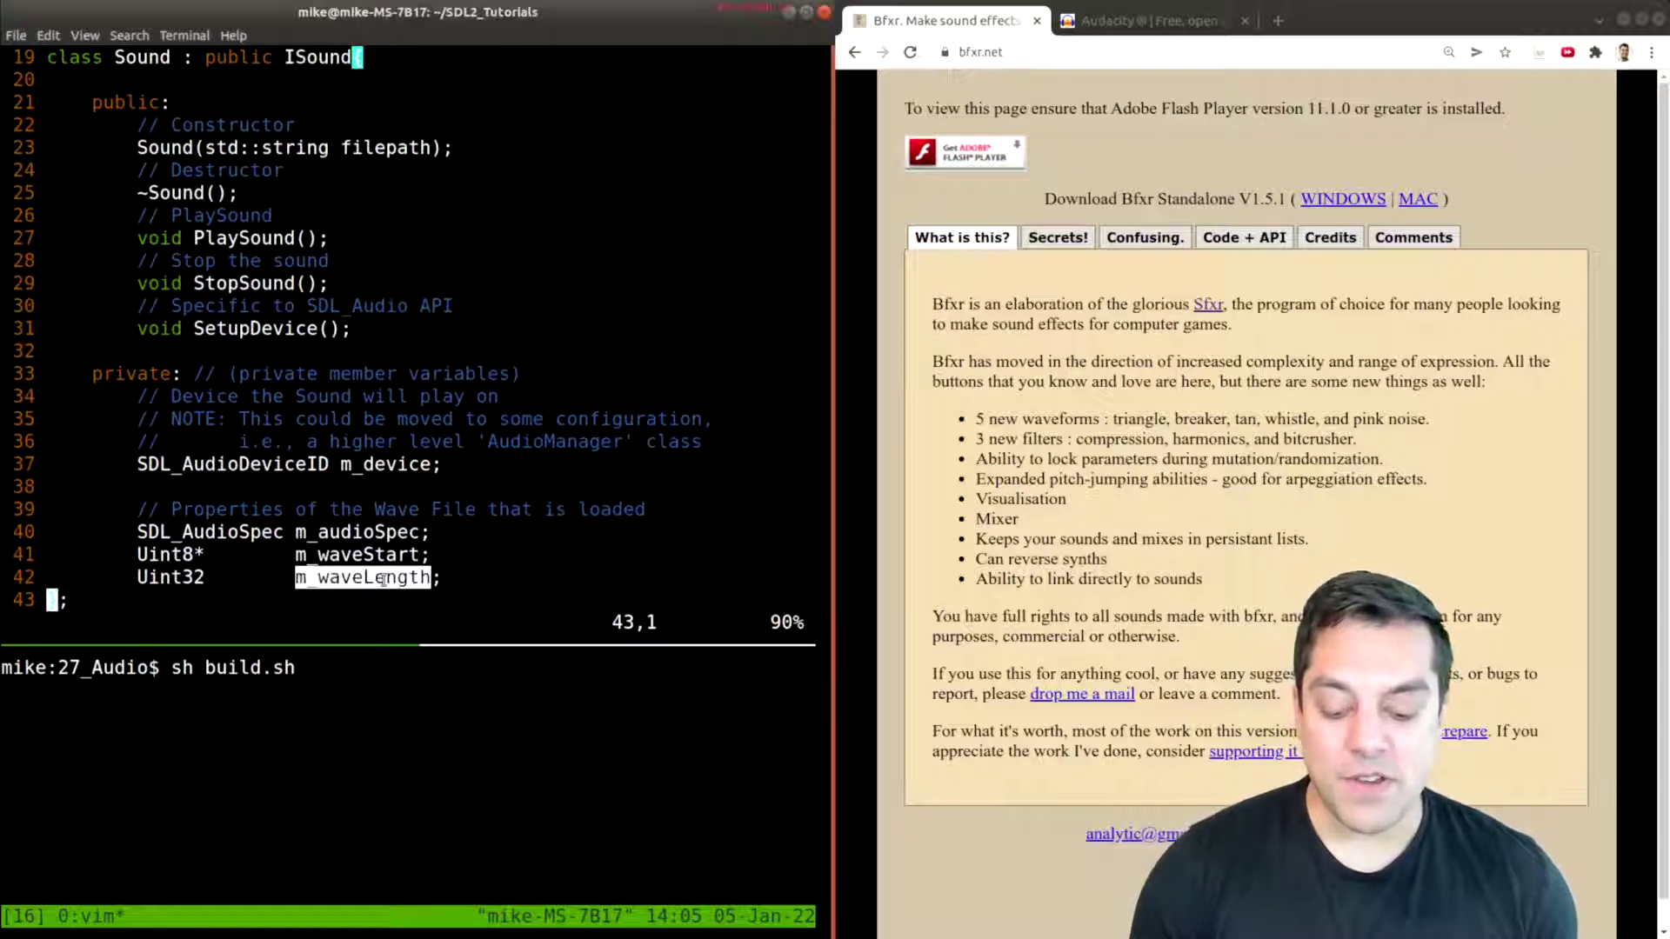
left_click(397, 573)
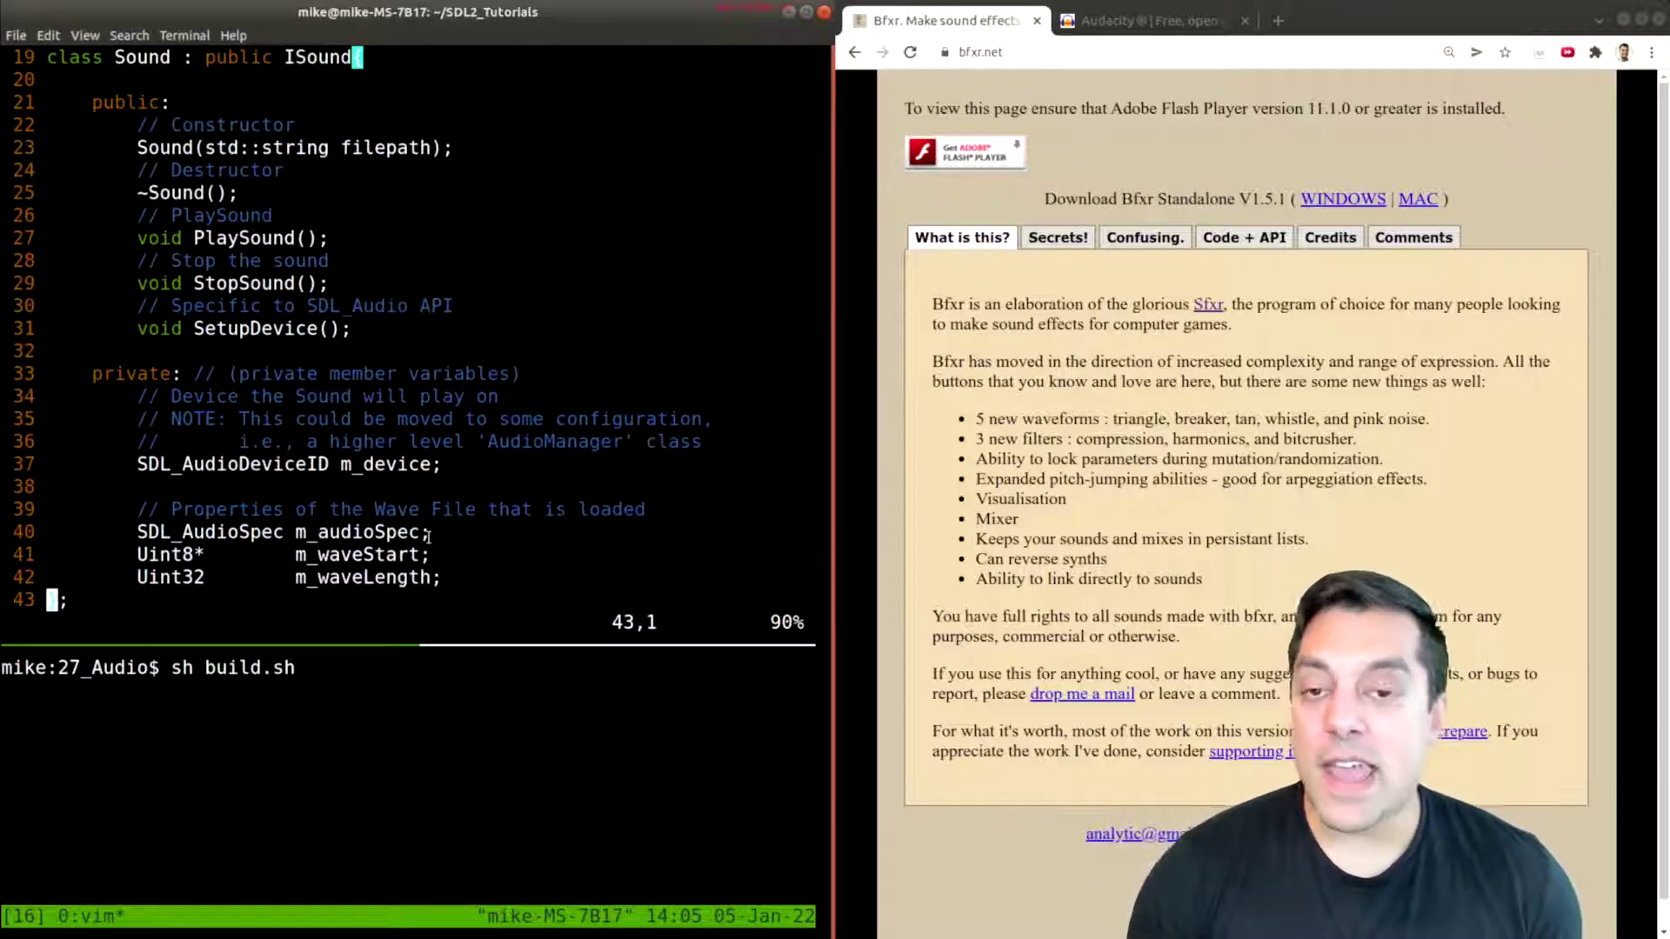
double_click(385, 557)
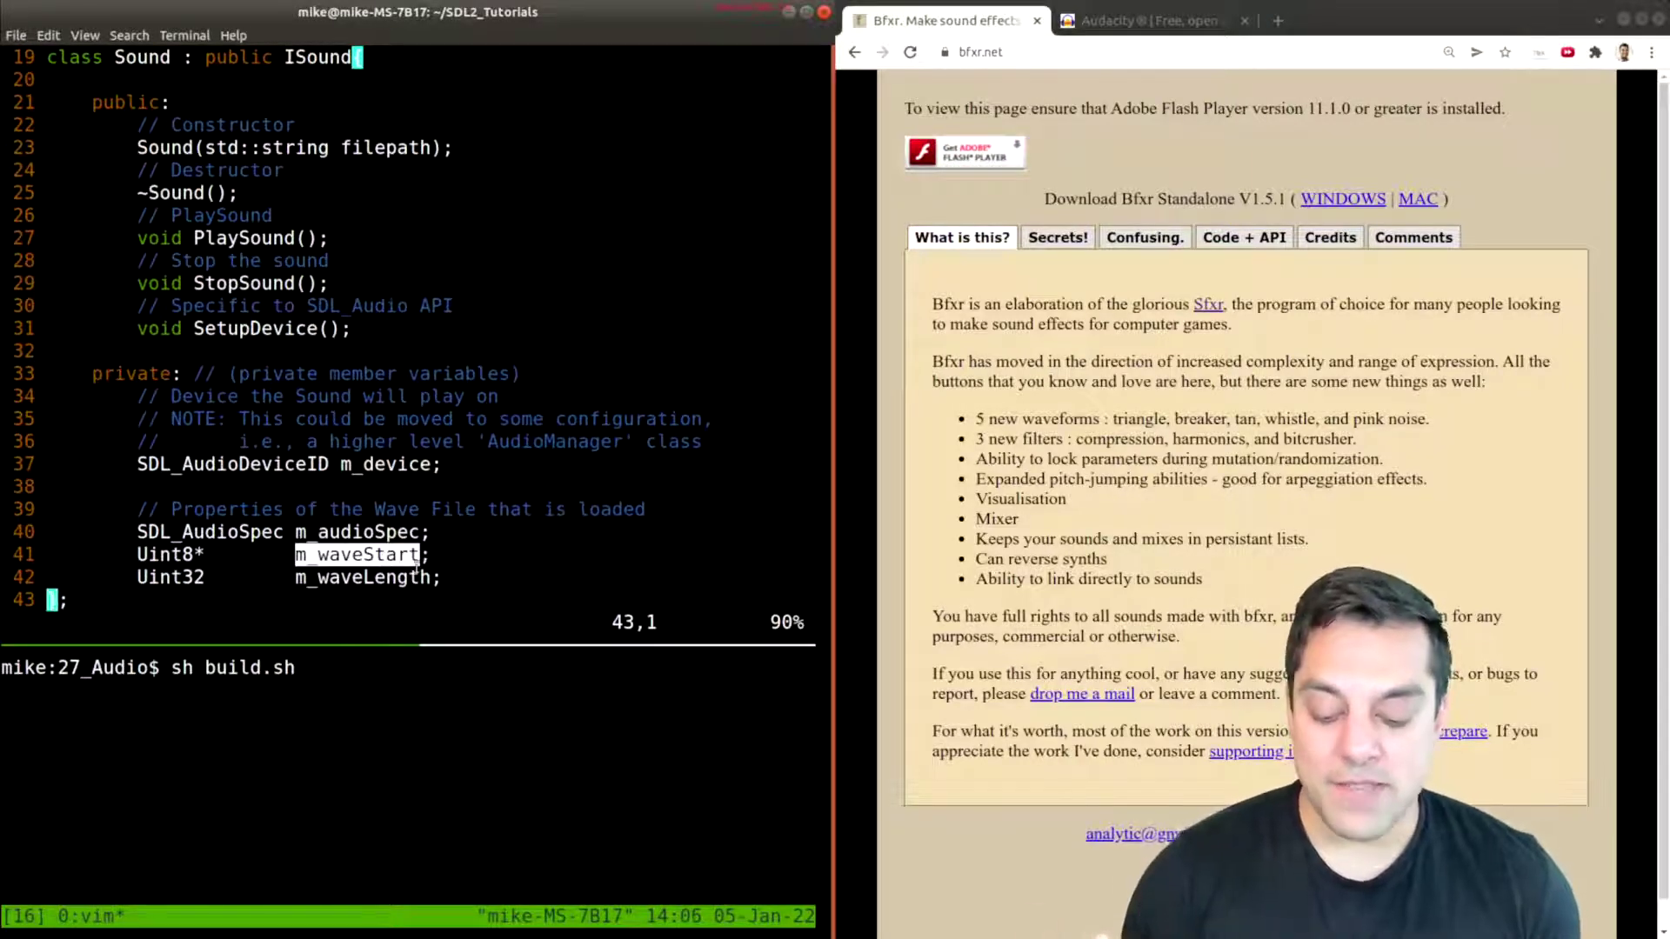
left_click(493, 456)
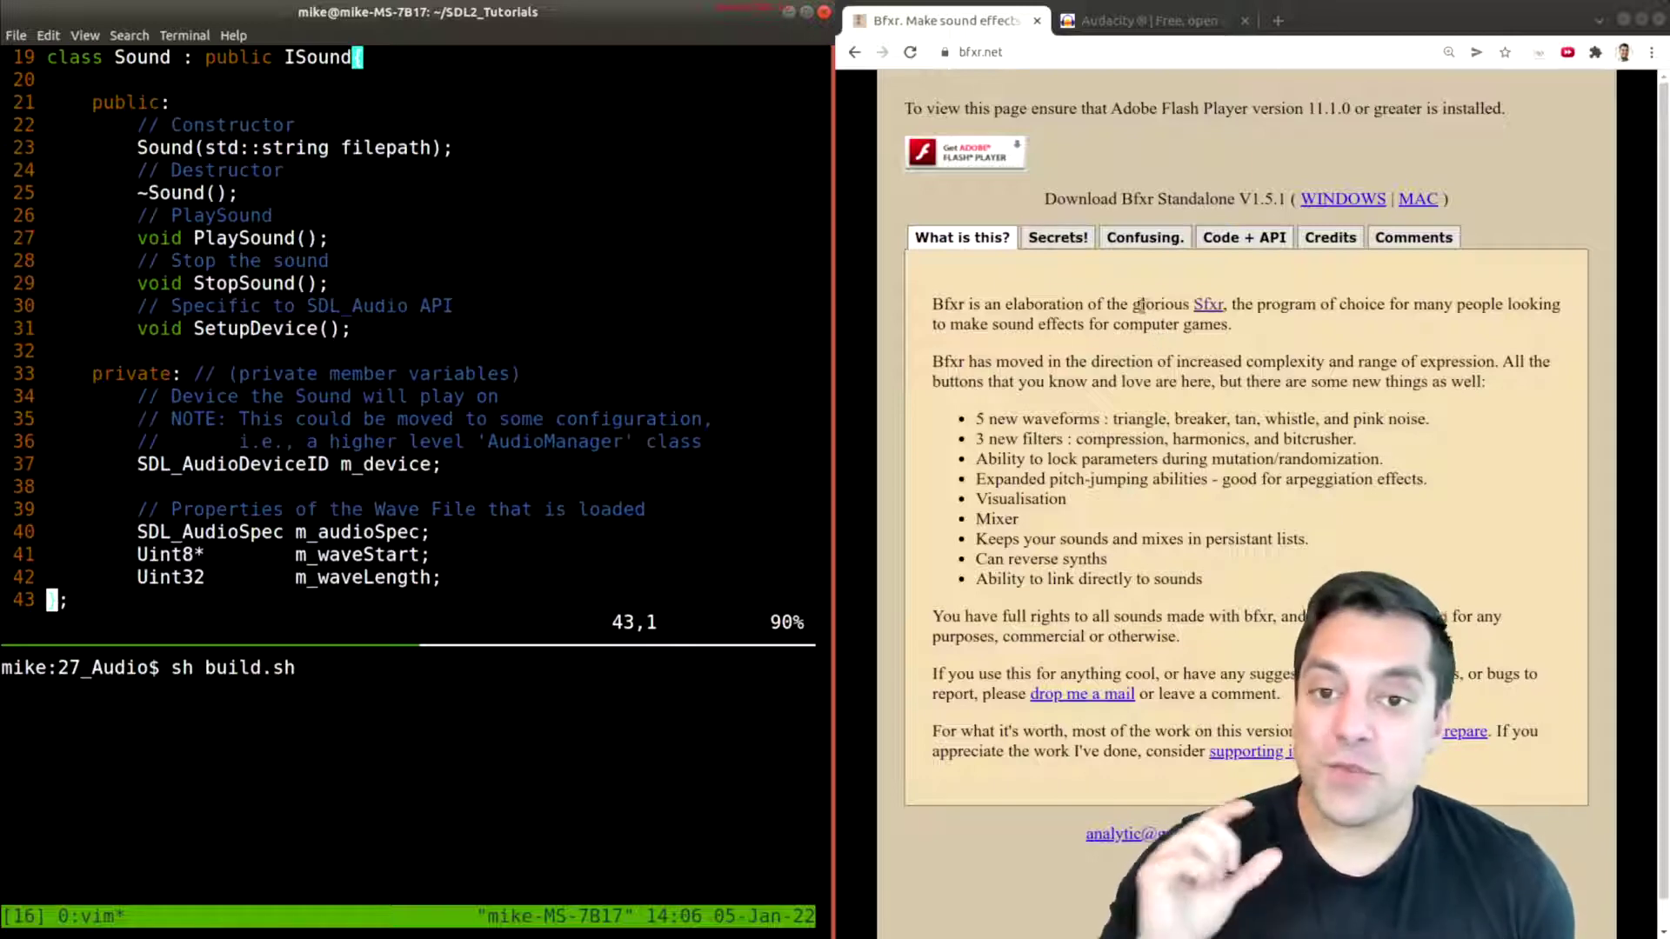
left_click(904, 322)
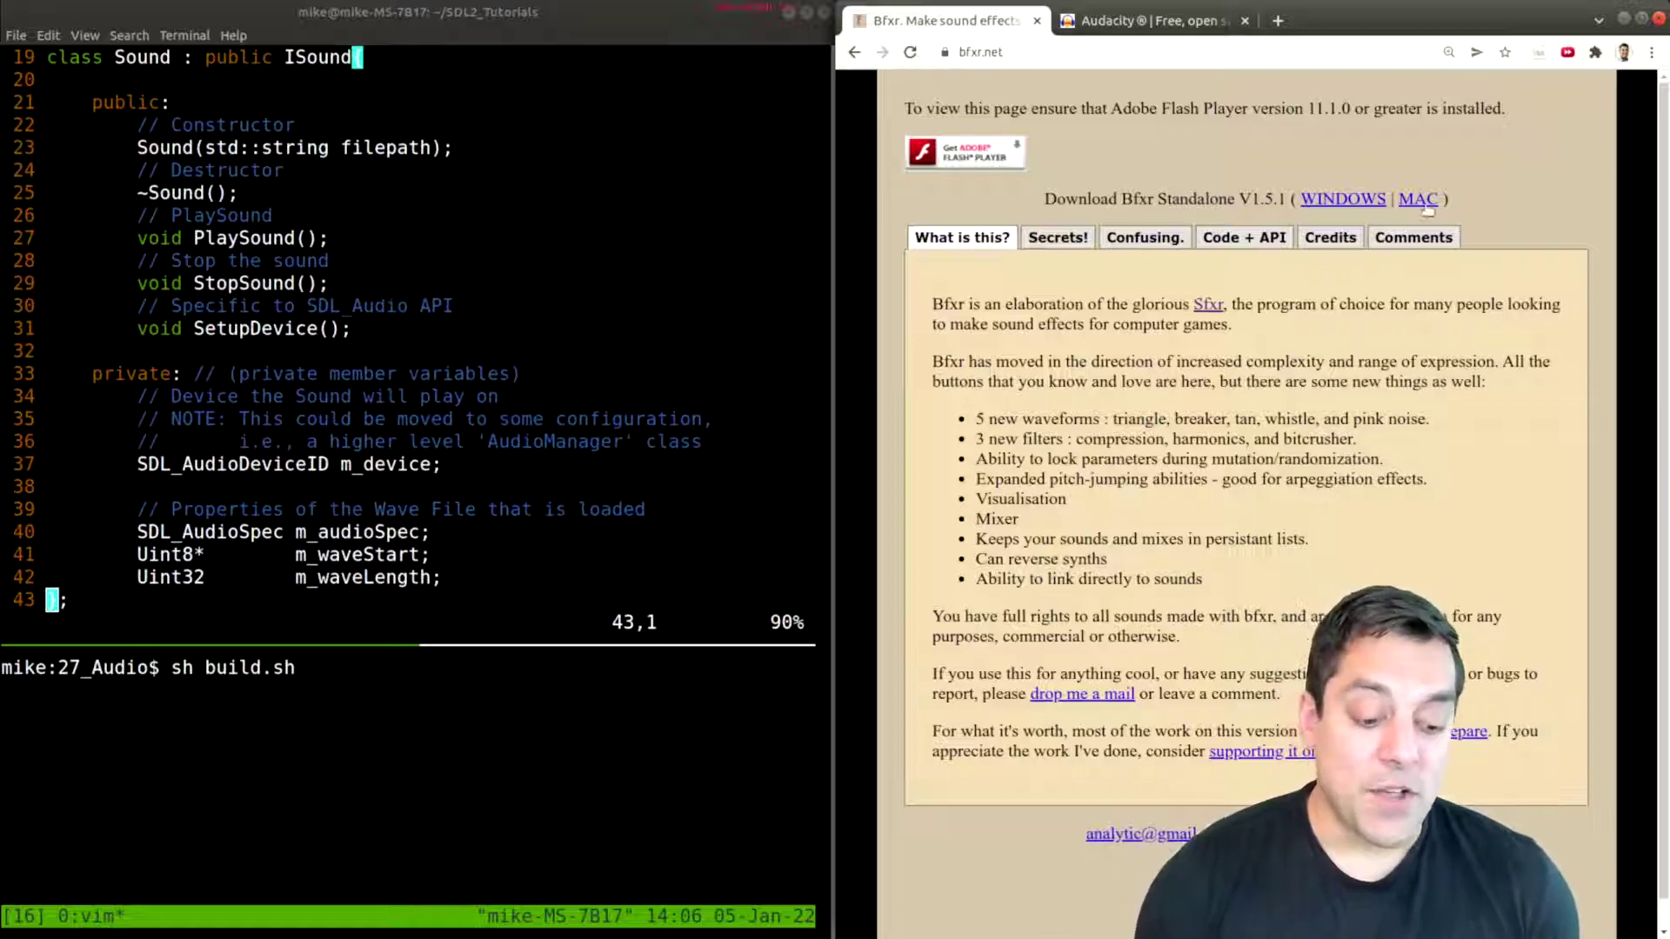
left_click_drag(1466, 199, 1318, 201)
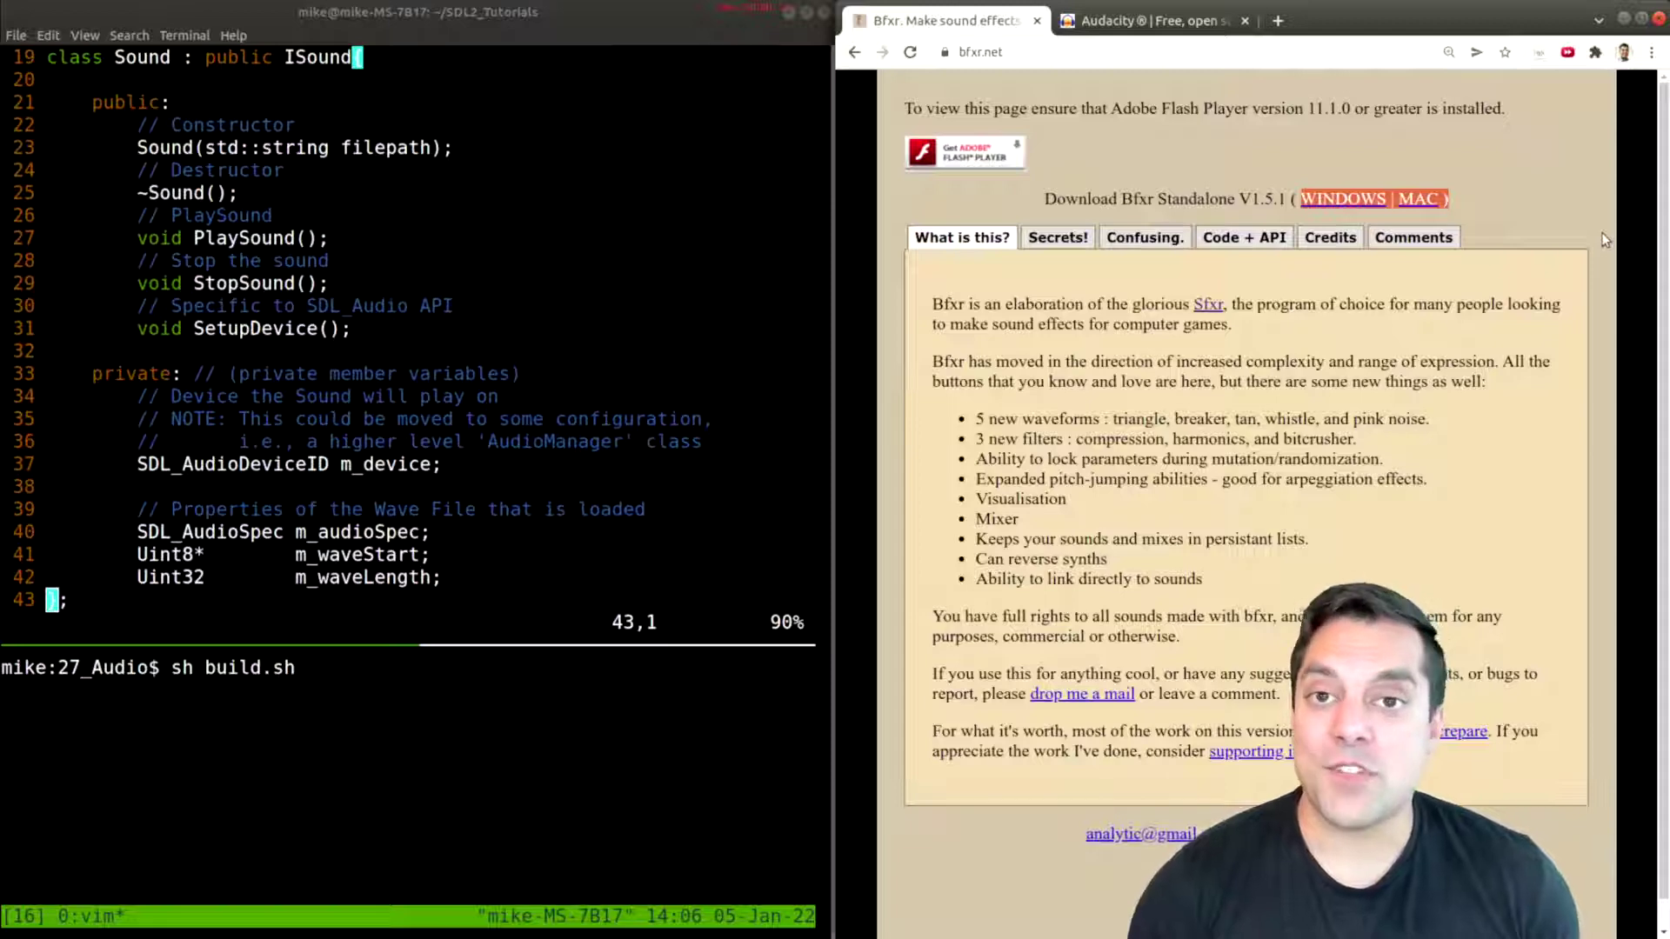
left_click(1548, 216)
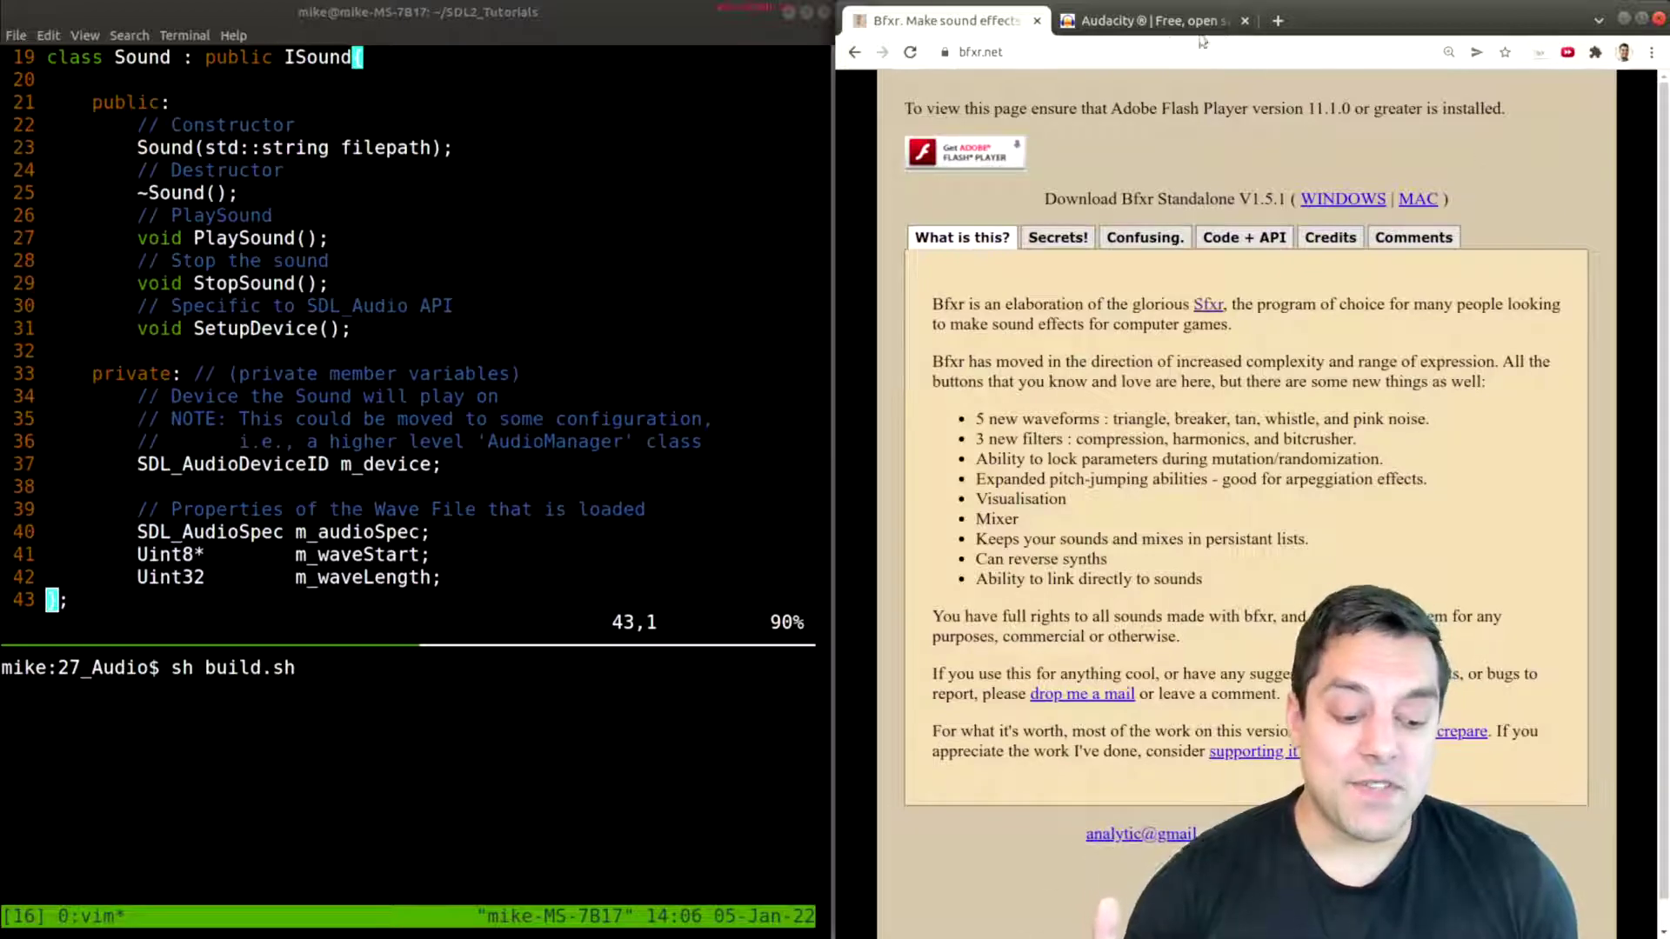
left_click(1155, 27)
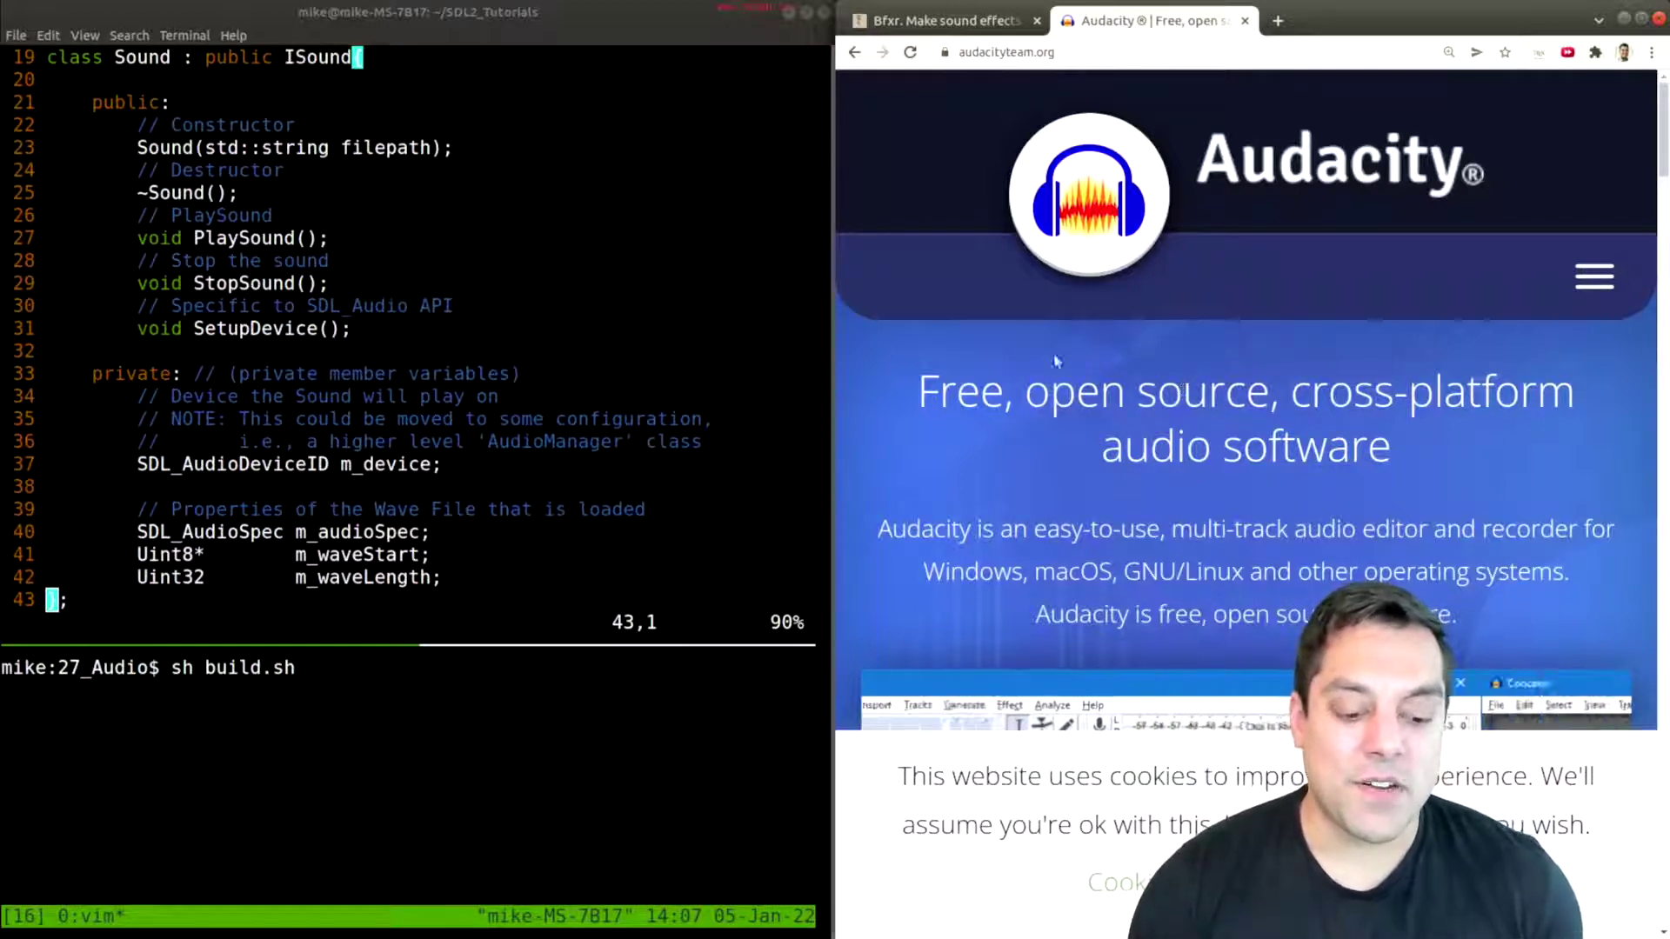
left_click(935, 21)
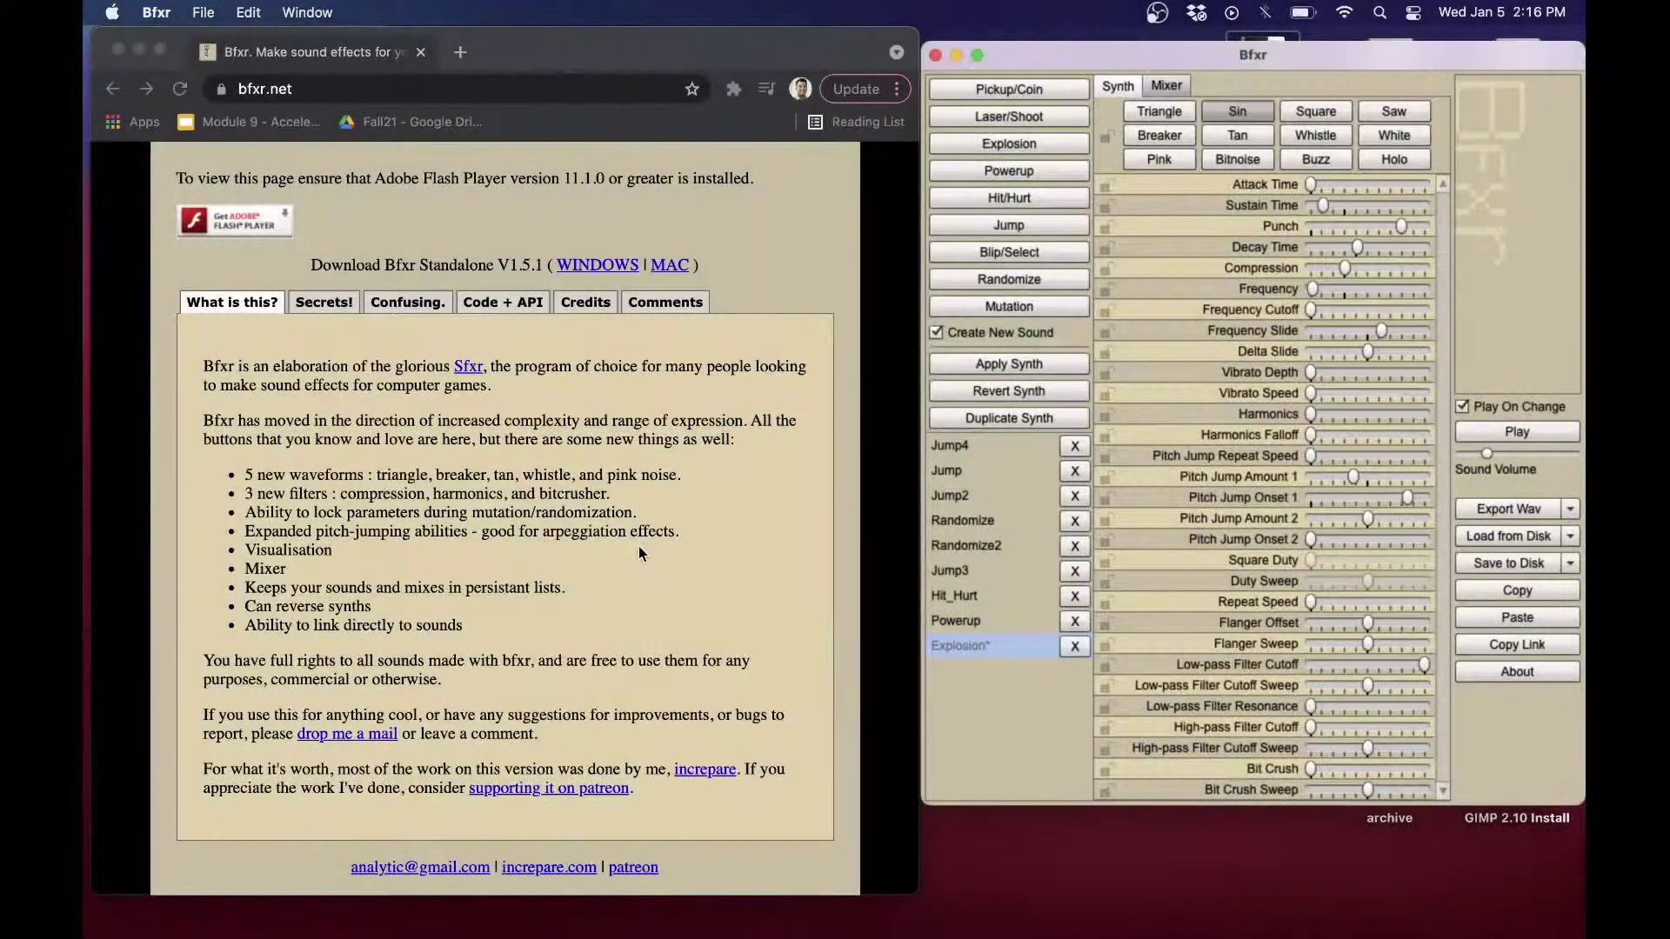
Step: Open the Sfxr link from the bfxr.net page in a new tab and view it
left_click(579, 542)
right_click(486, 374)
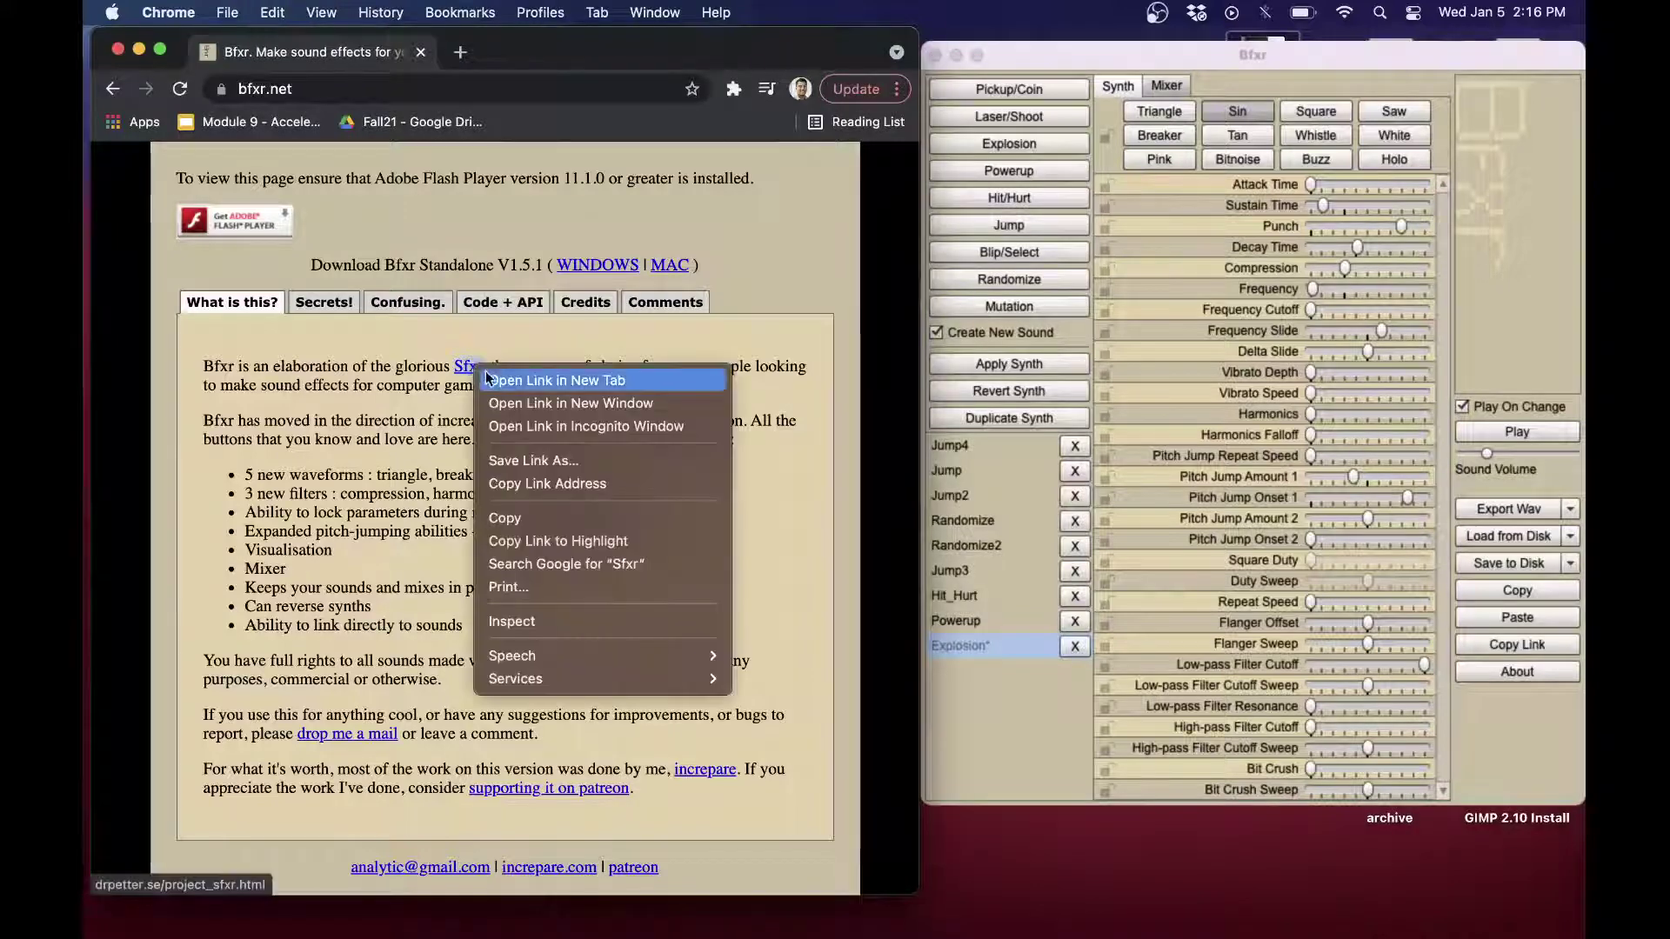
left_click(522, 380)
left_click(550, 51)
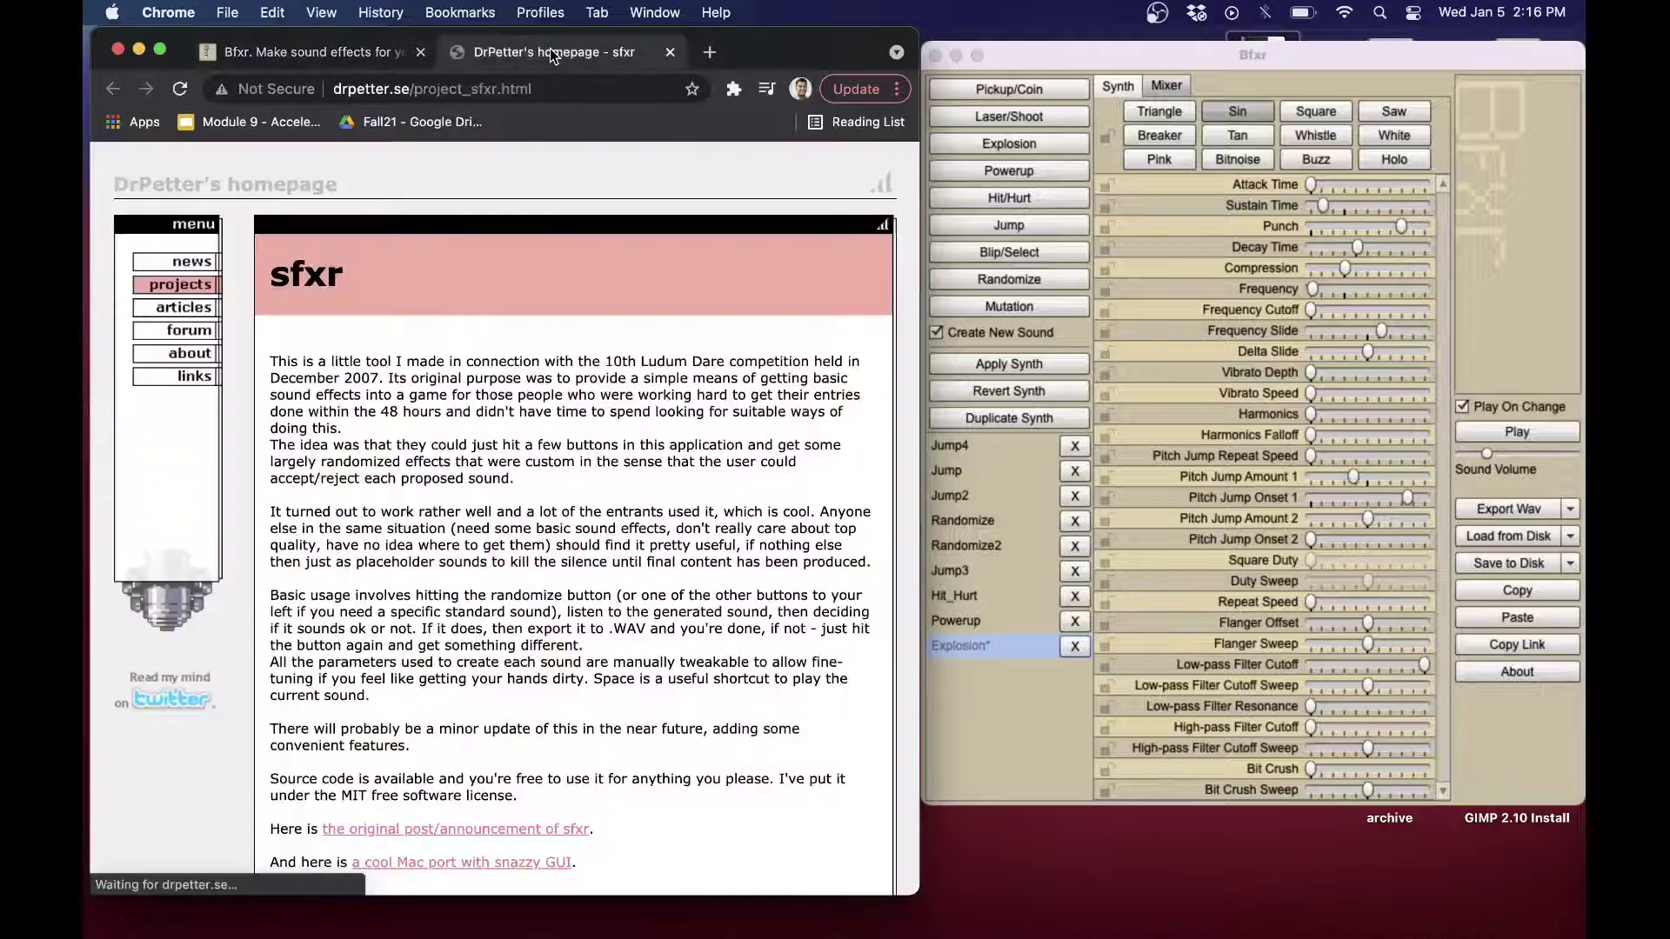
Step: Read down the sfxr page past its Ludum Dare origin note, then return to the bfxr.net tab
scroll(606, 399, "down", 2)
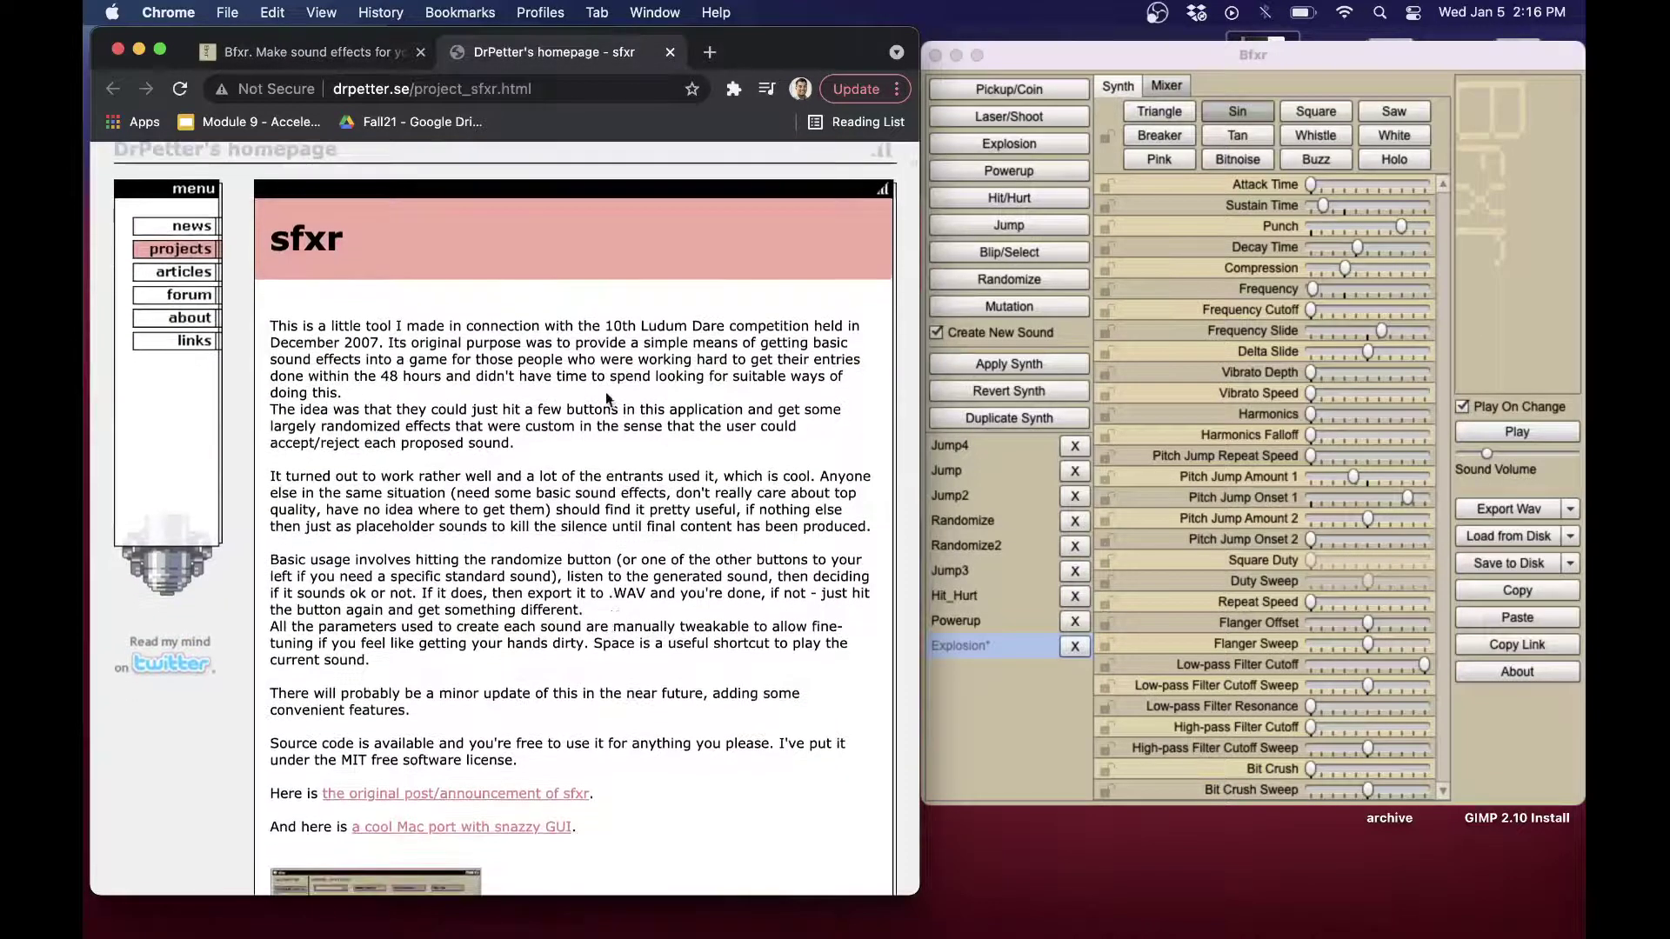
left_click_drag(602, 326, 734, 381)
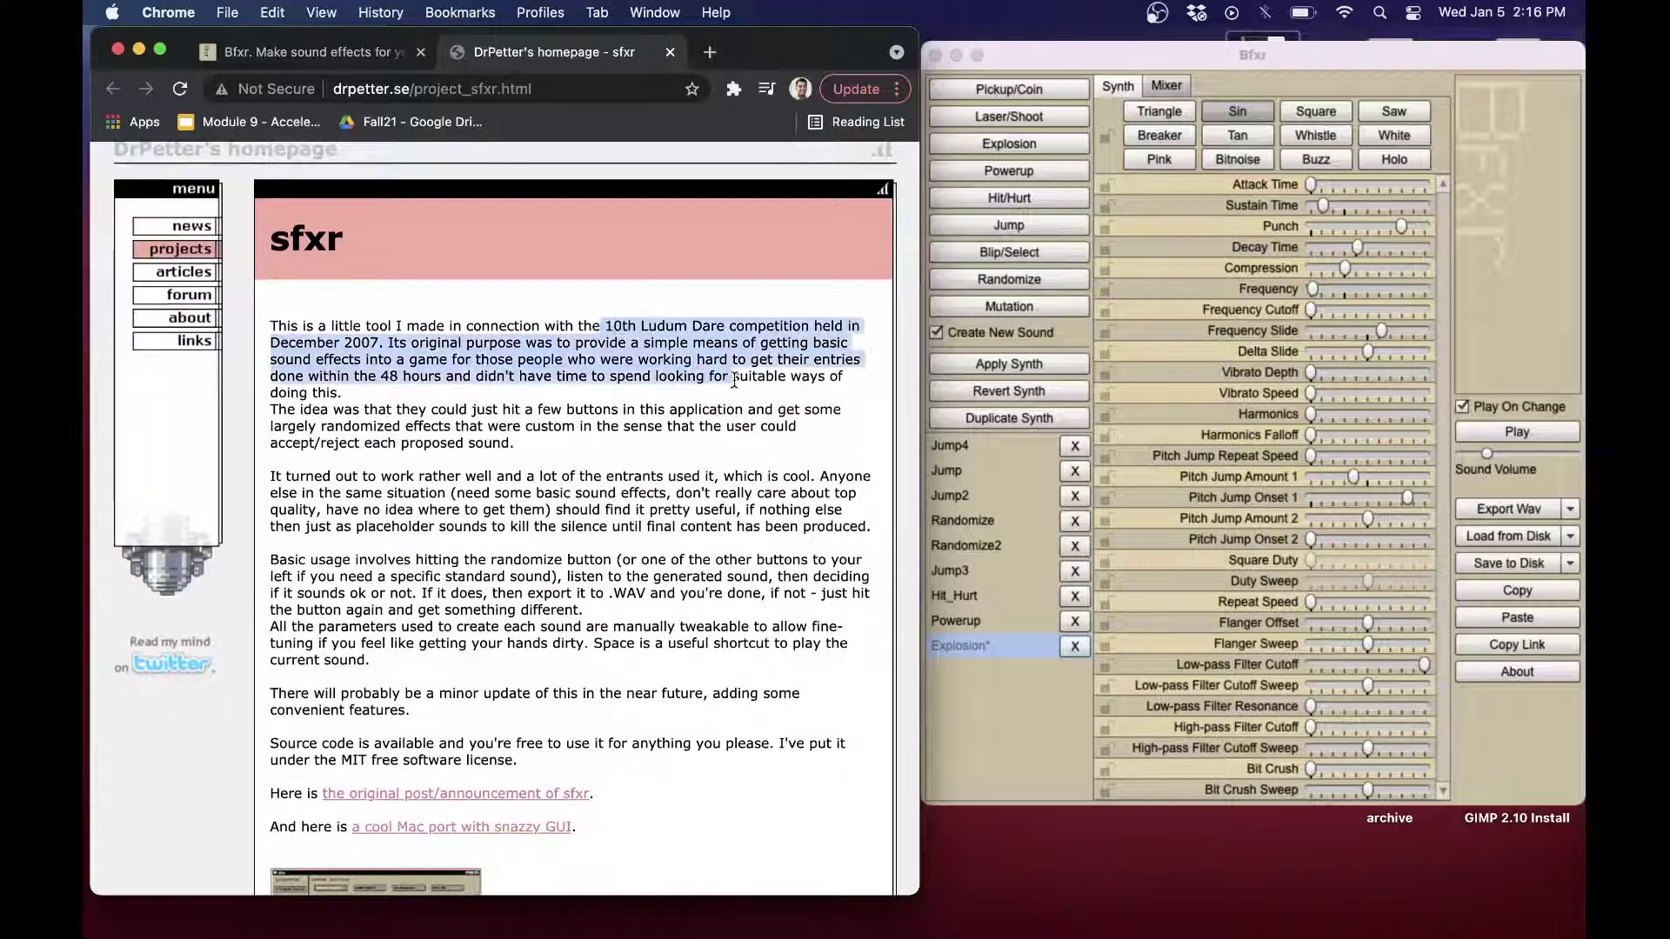
scroll(734, 380, "down", 10)
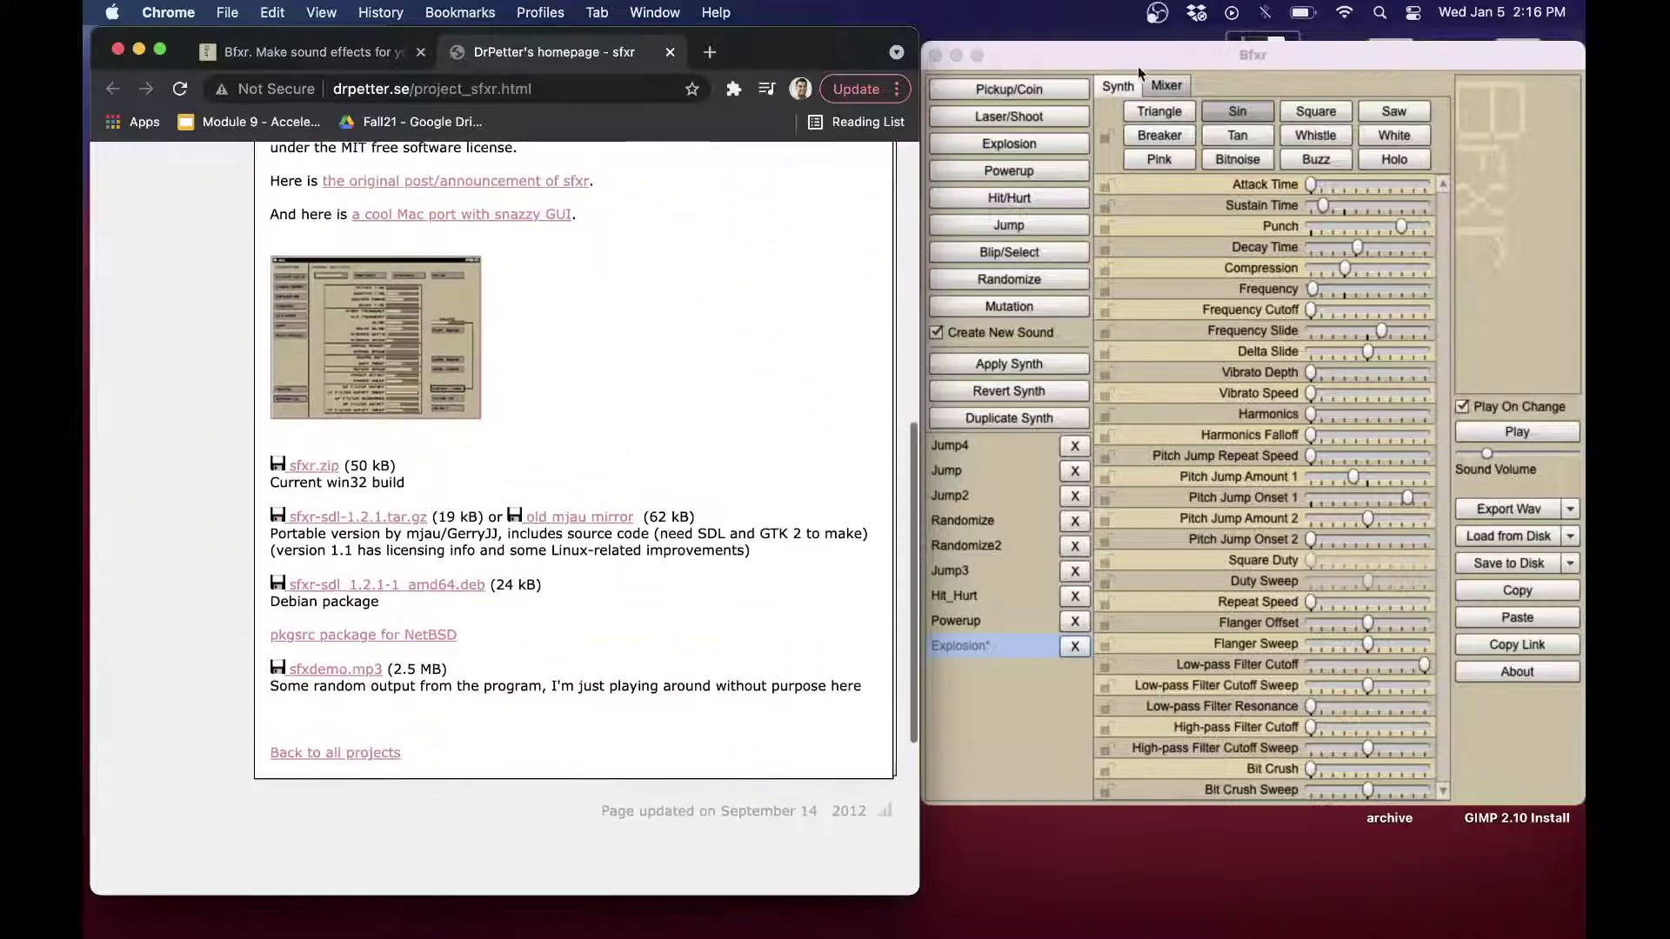
left_click(1171, 54)
Step: Bring the Bfxr window forward and play the current Explosion sound
left_click(365, 54)
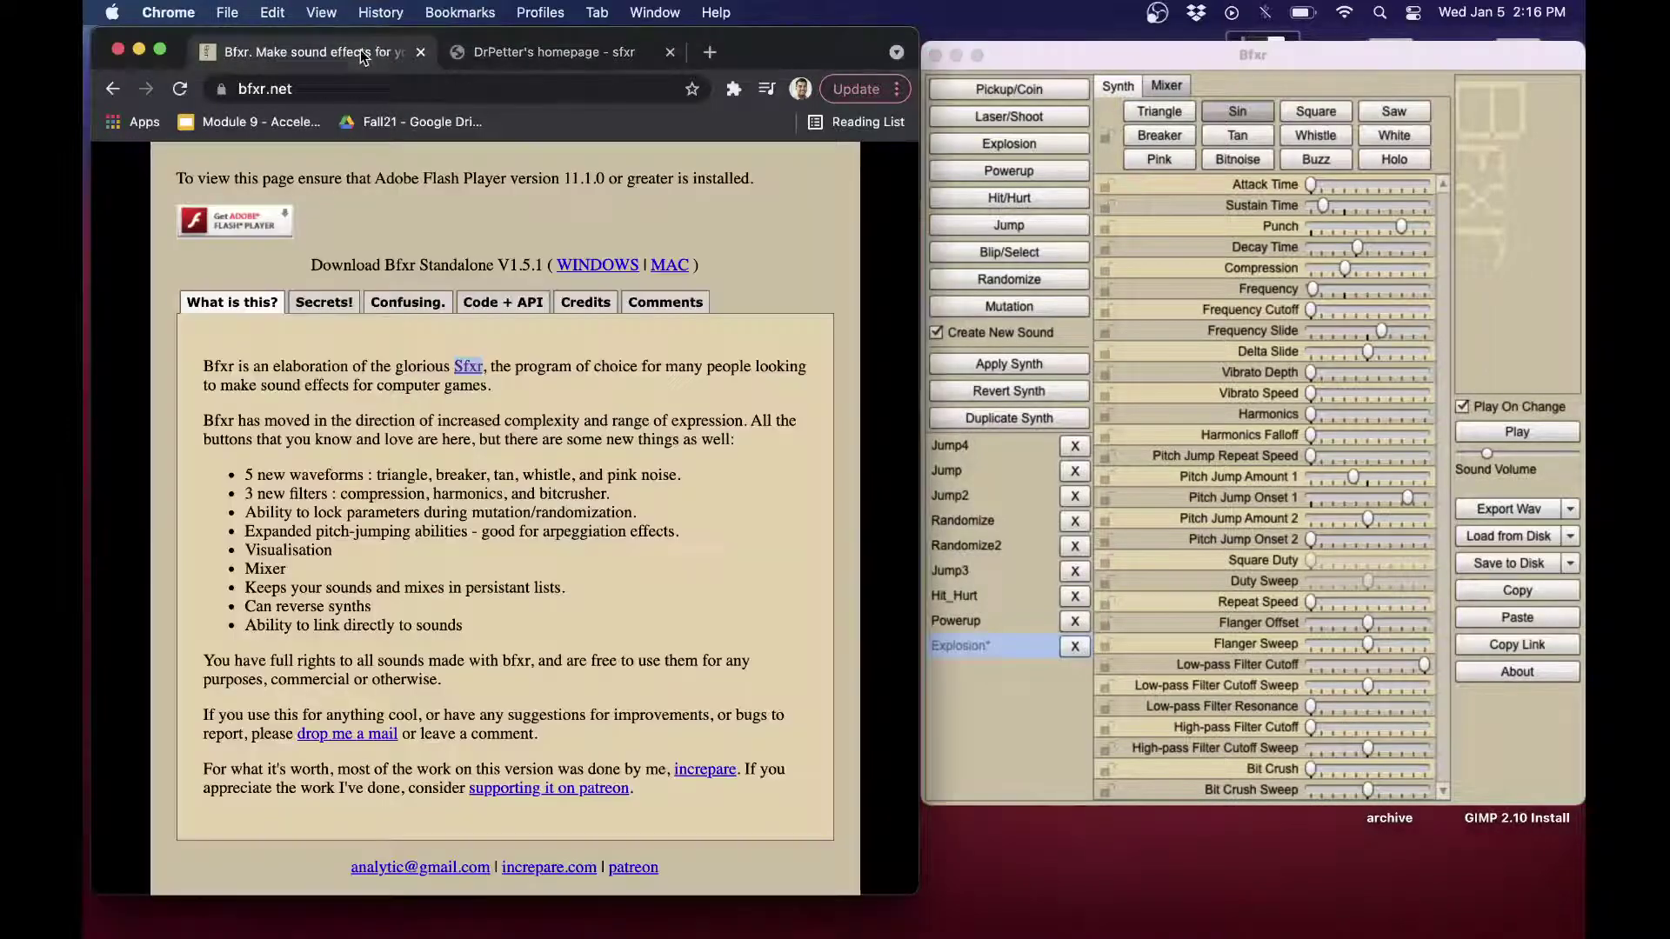
left_click(1253, 56)
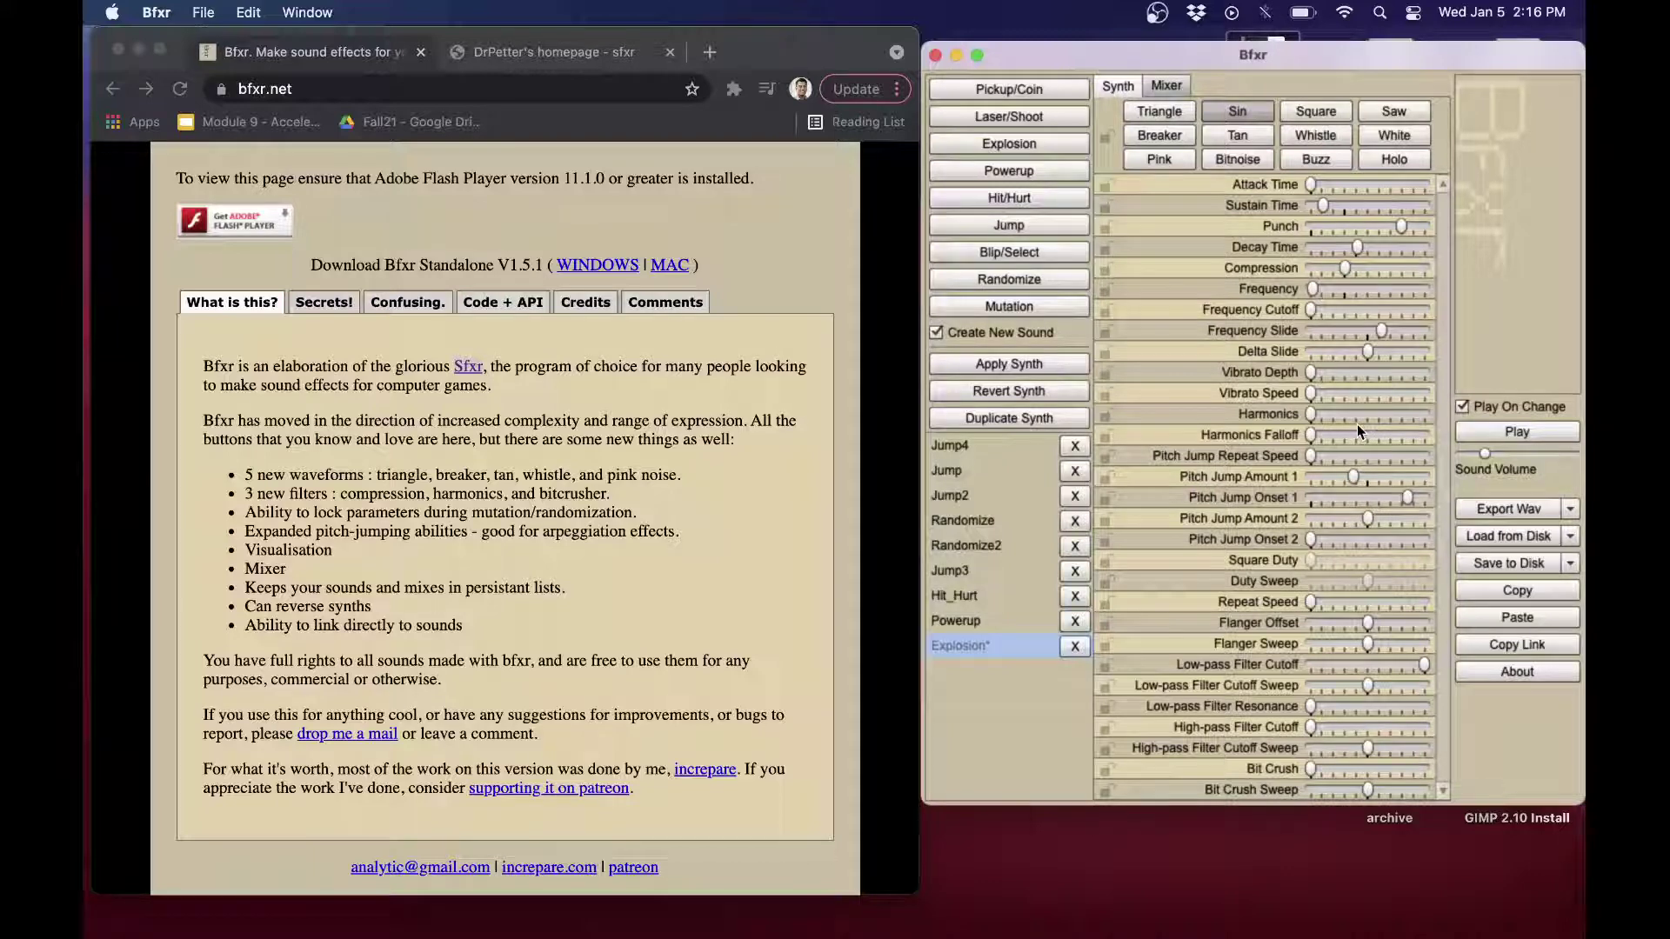
left_click(1472, 432)
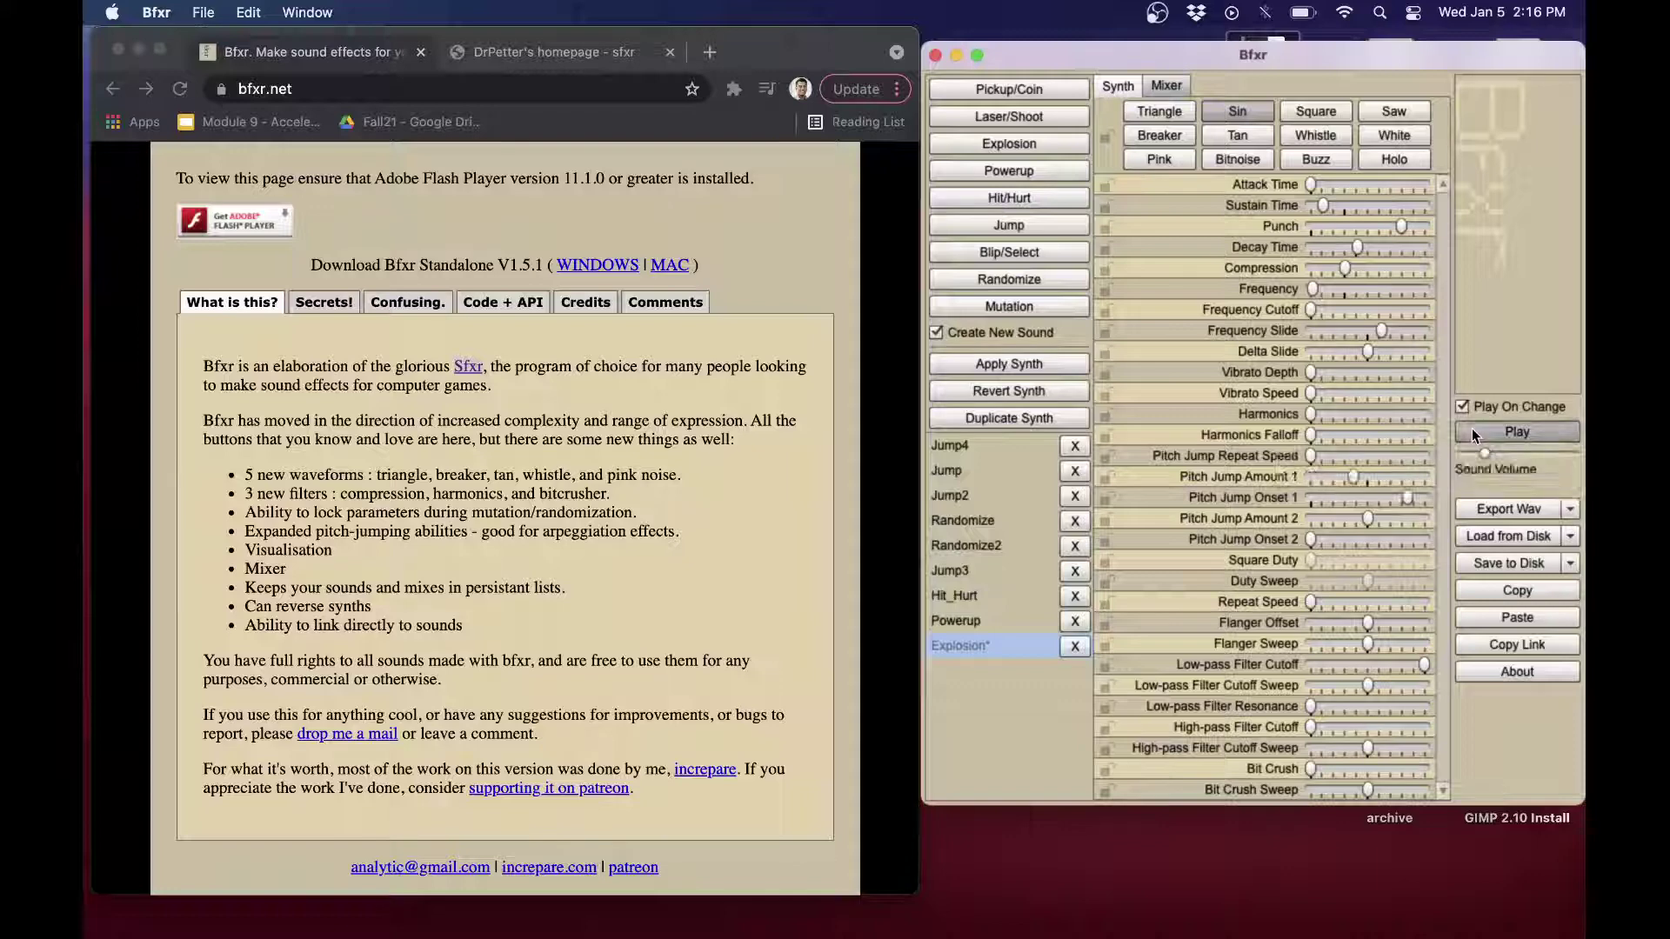
Step: Generate Jump5, Hit_Hurt2, Powerup2 and Laser_Shoot sounds, briefly checking the Mixer
left_click(1051, 223)
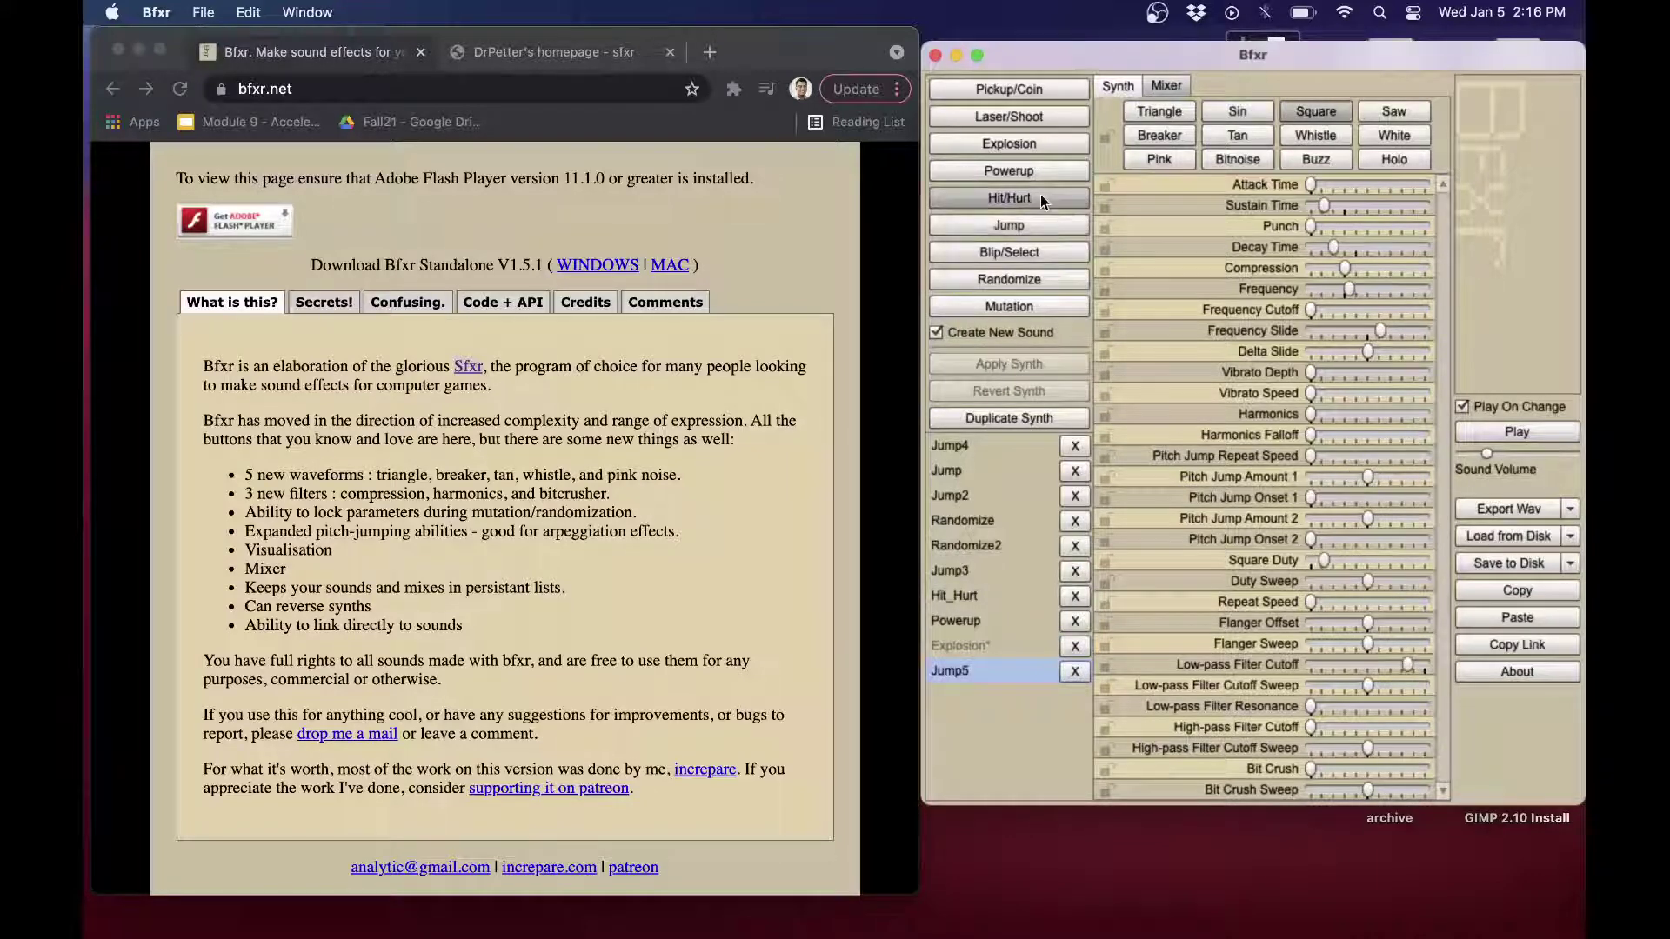
left_click(1041, 197)
left_click(1036, 174)
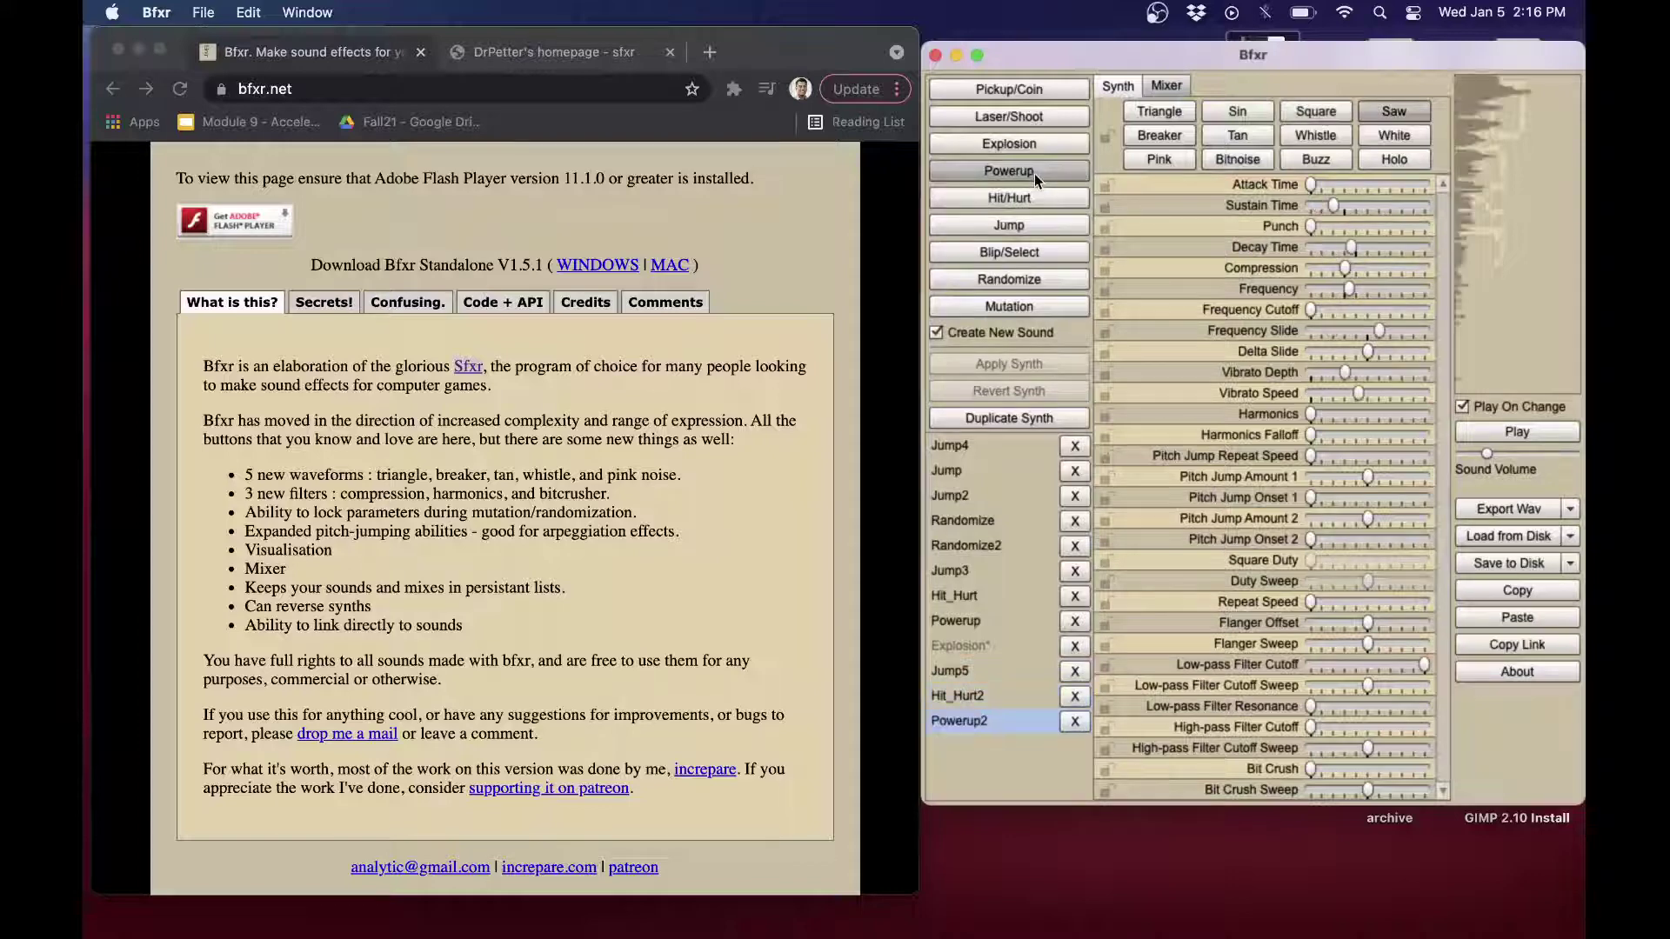
left_click(1030, 118)
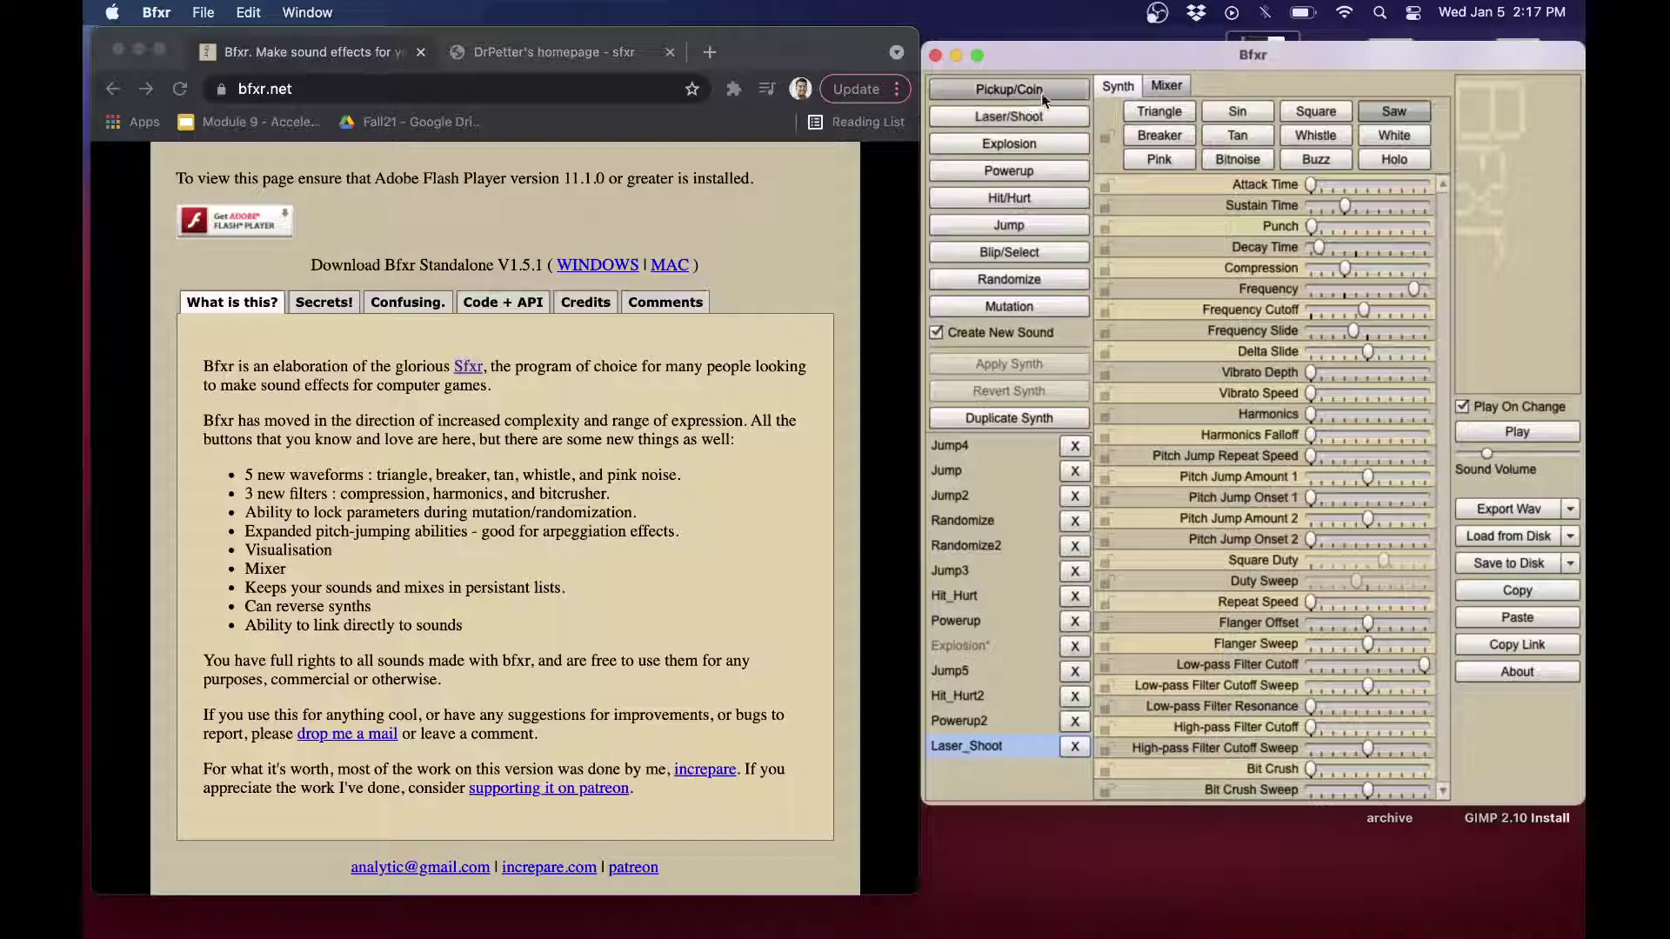
left_click(1165, 84)
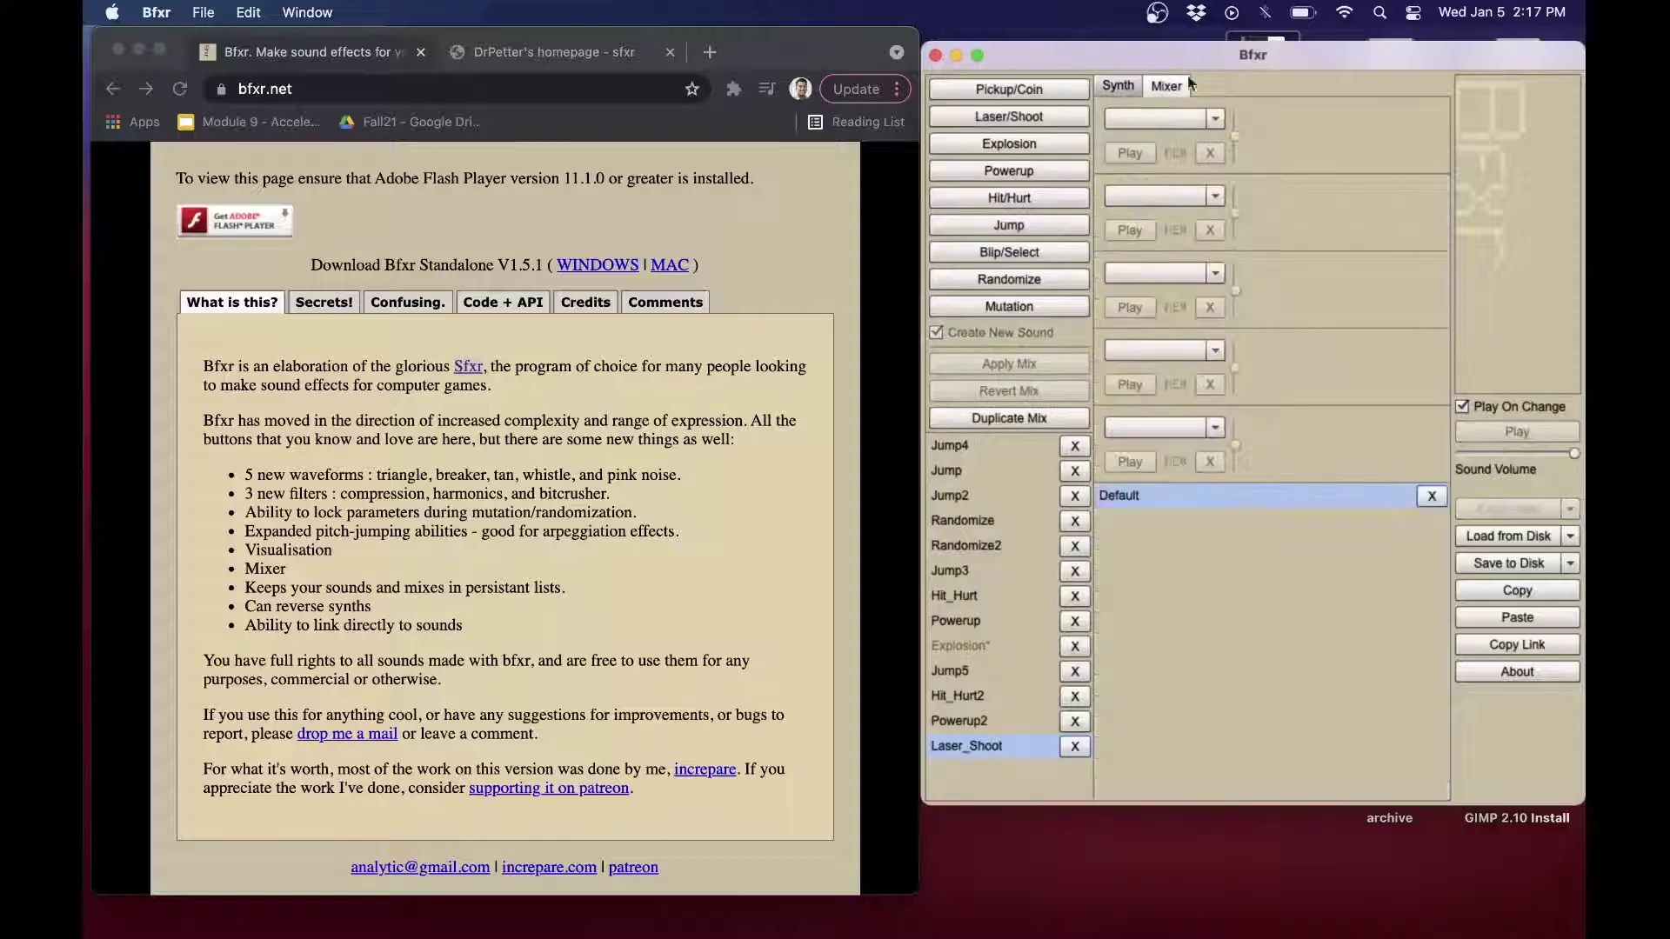
left_click(1117, 87)
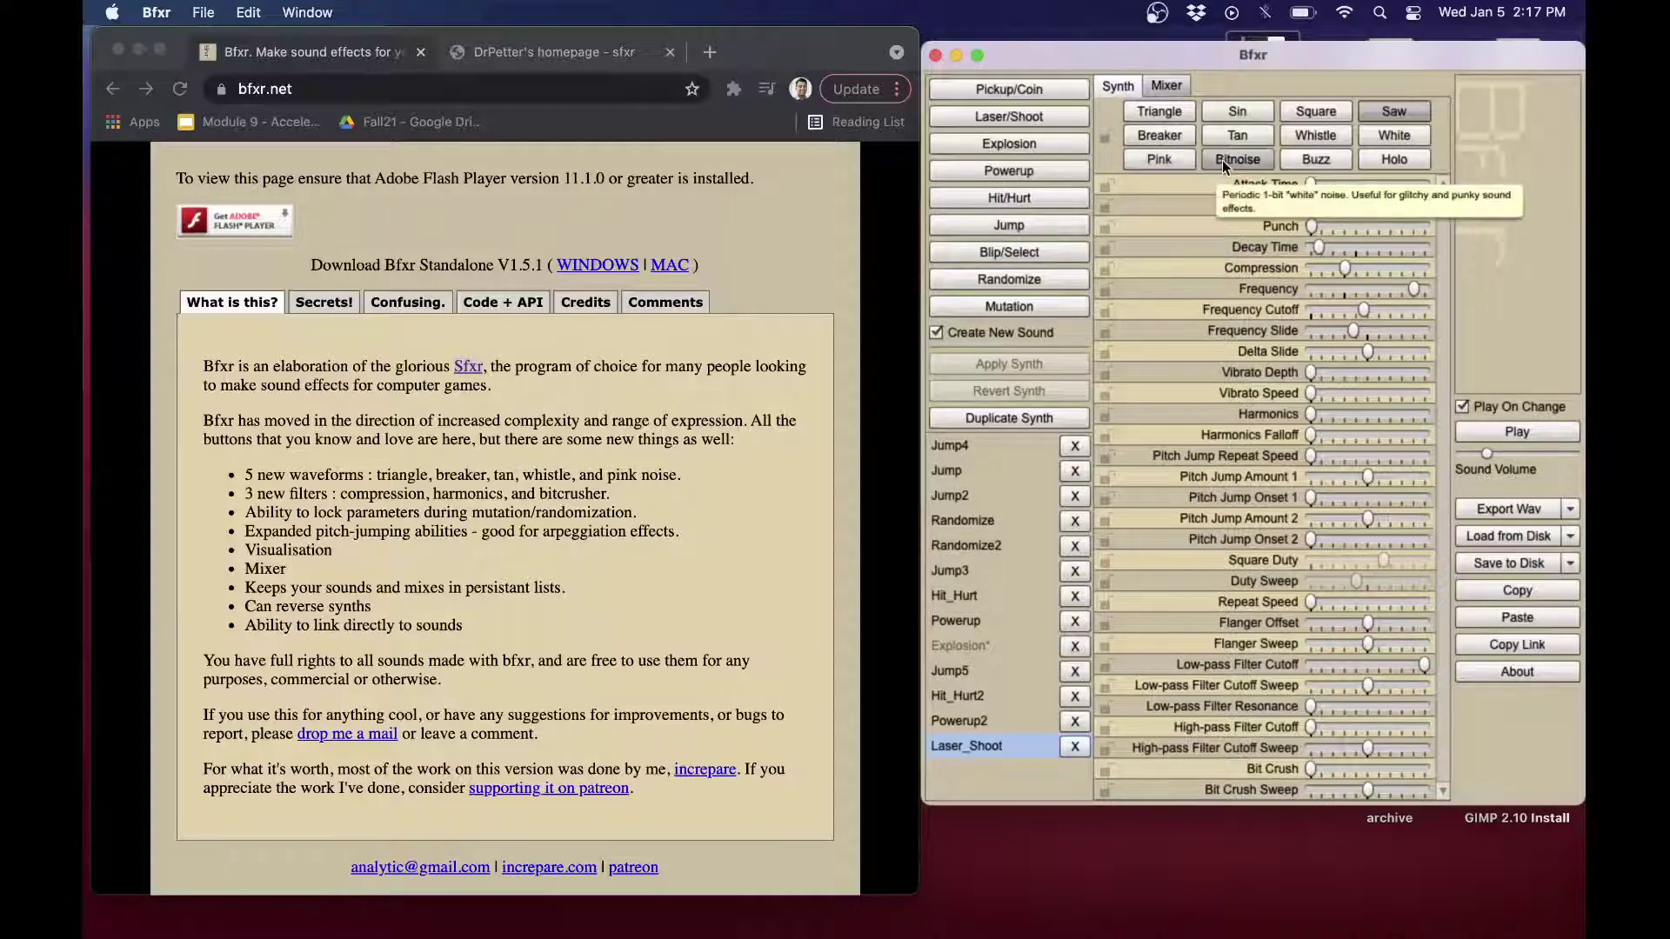
Step: Switch the Laser_Shoot waveform from Saw to Pink noise
left_click(1169, 156)
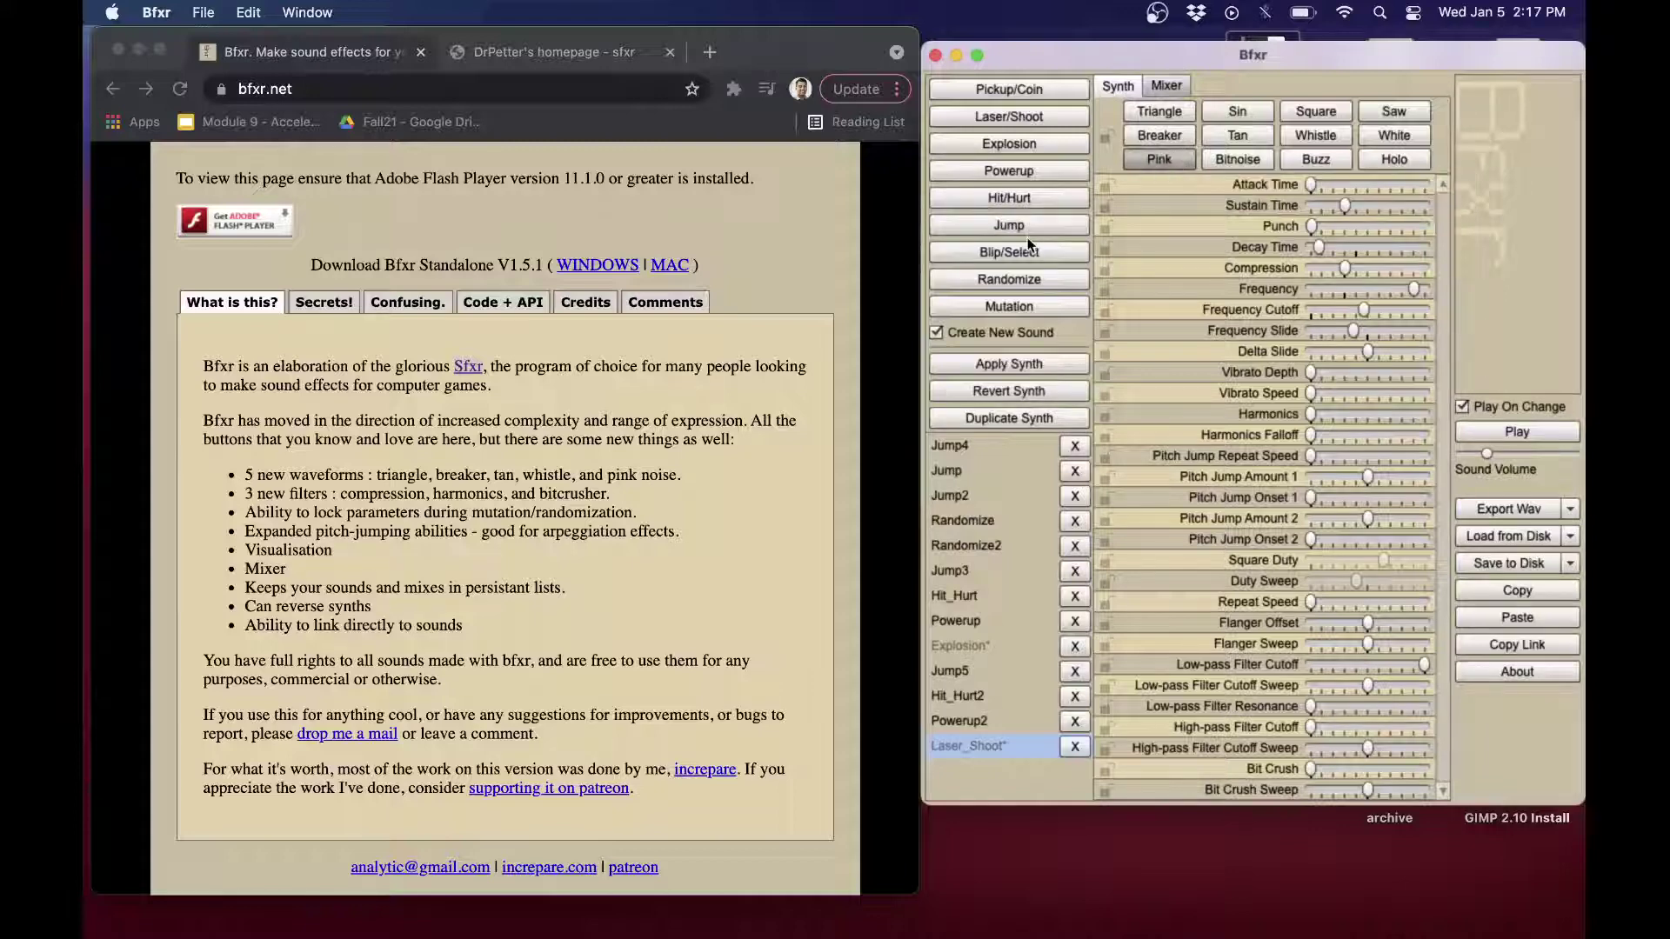
Step: Create Laser_Shoot2 with Pink noise and a slightly longer attack, then generate Powerup3
left_click(1033, 116)
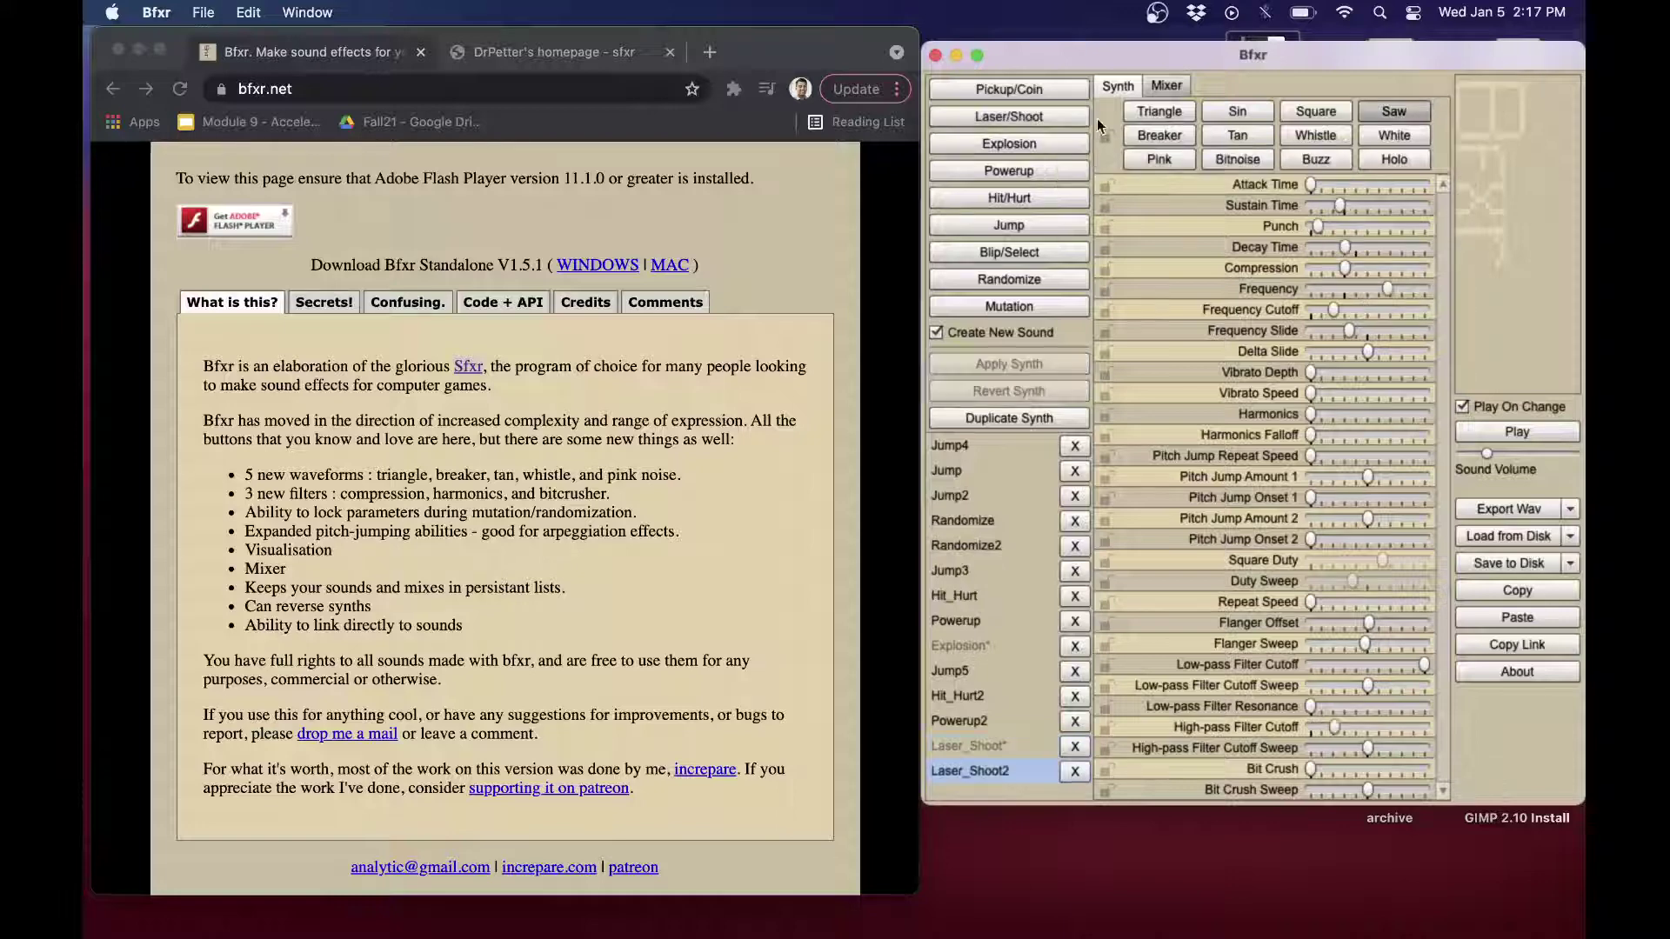
left_click(1155, 160)
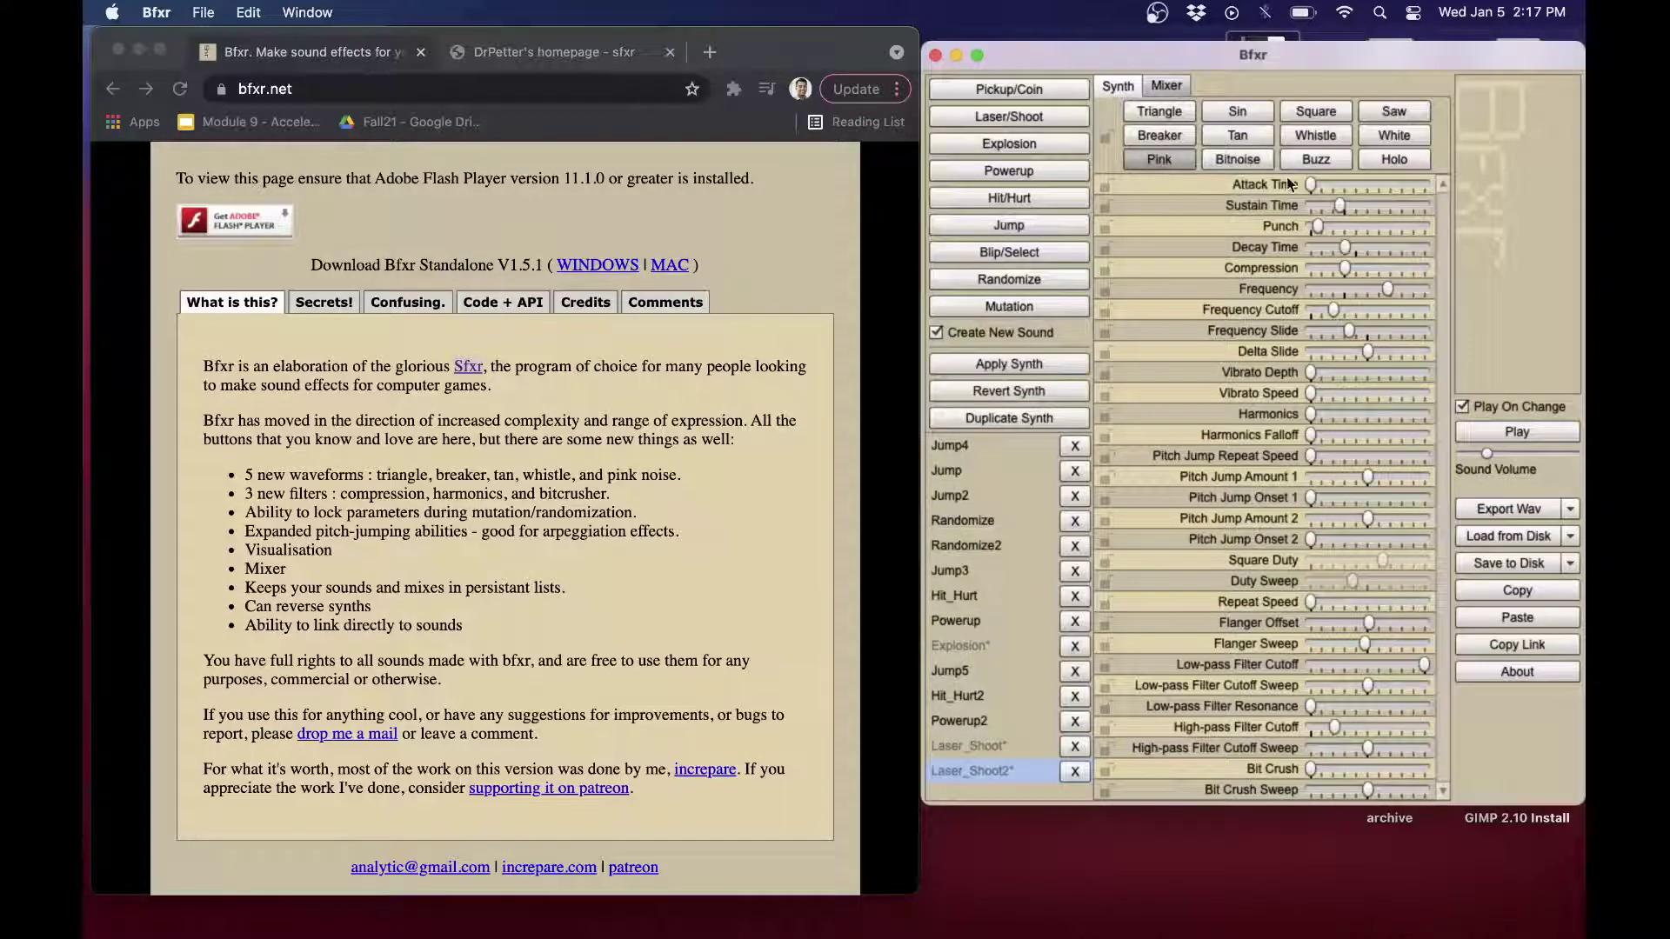
left_click_drag(1319, 184, 1329, 182)
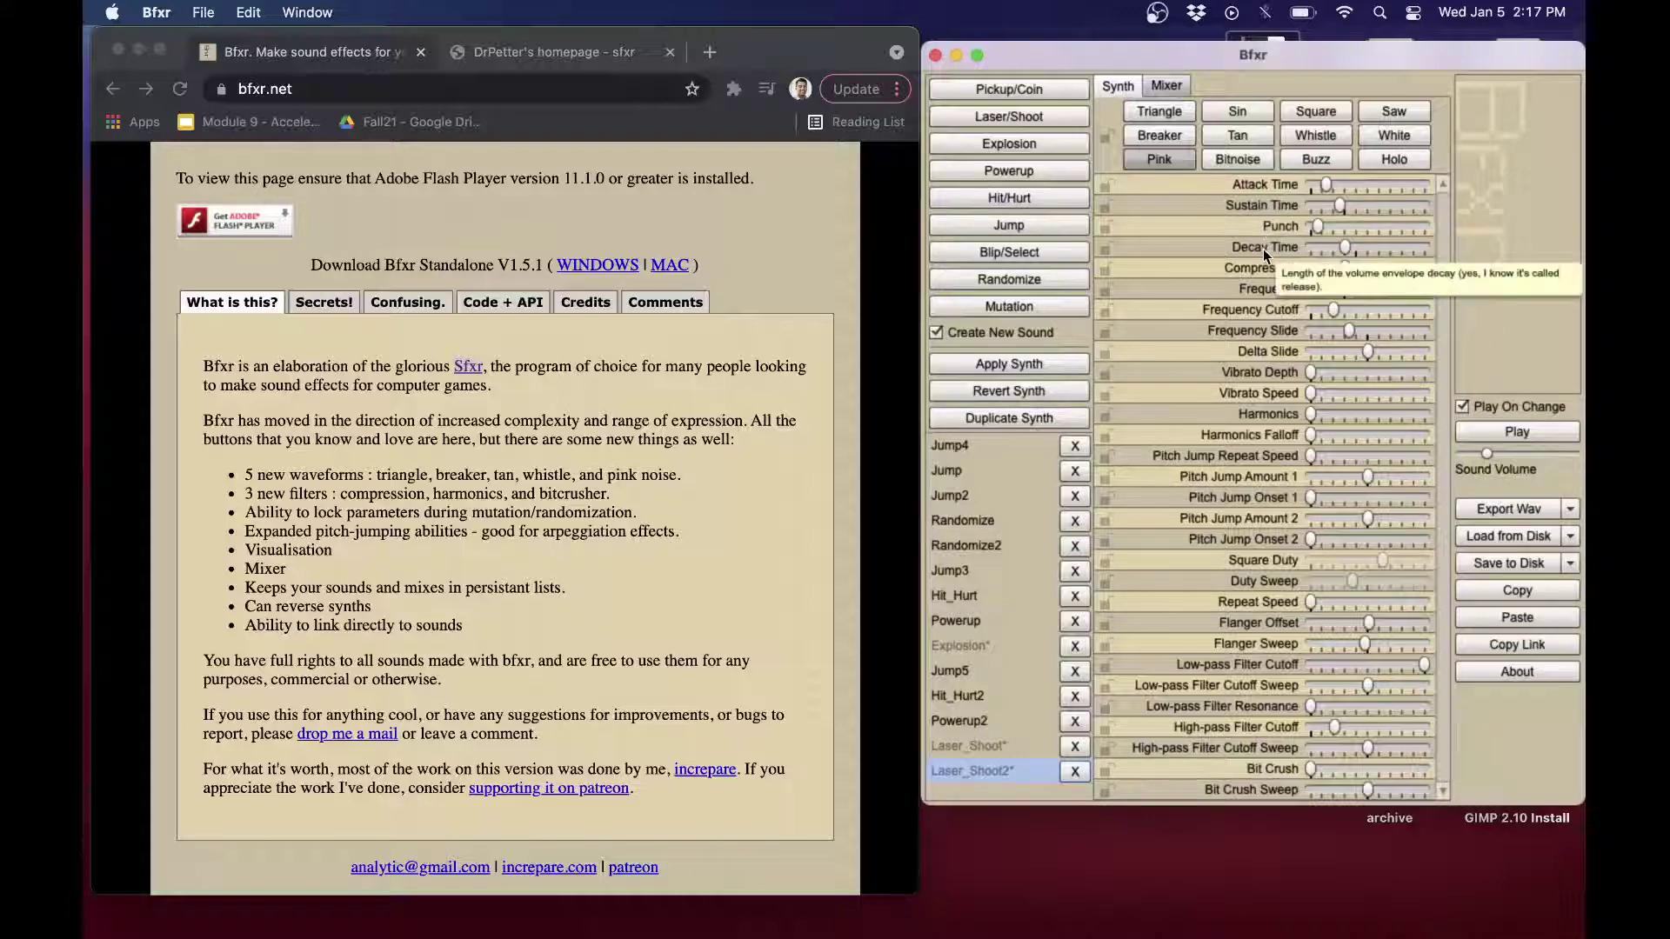
left_click(1049, 176)
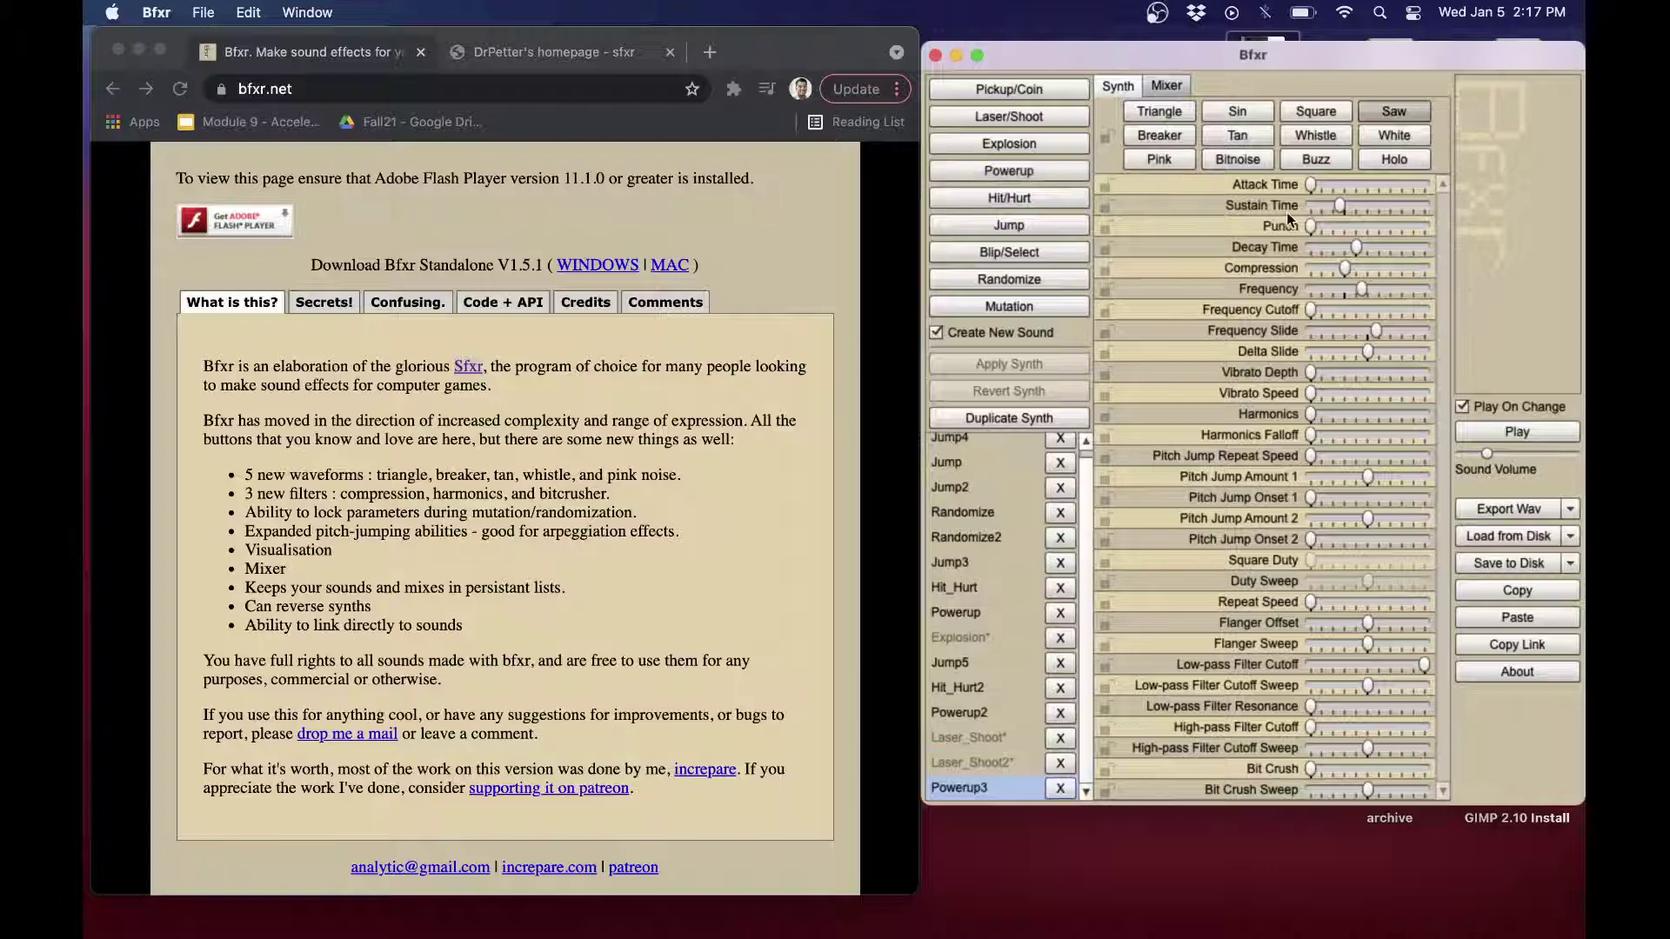
Step: Give Powerup3 a longer attack, shorter sustain and more compression, and lower volume to 0.04
left_click_drag(1337, 185, 1364, 187)
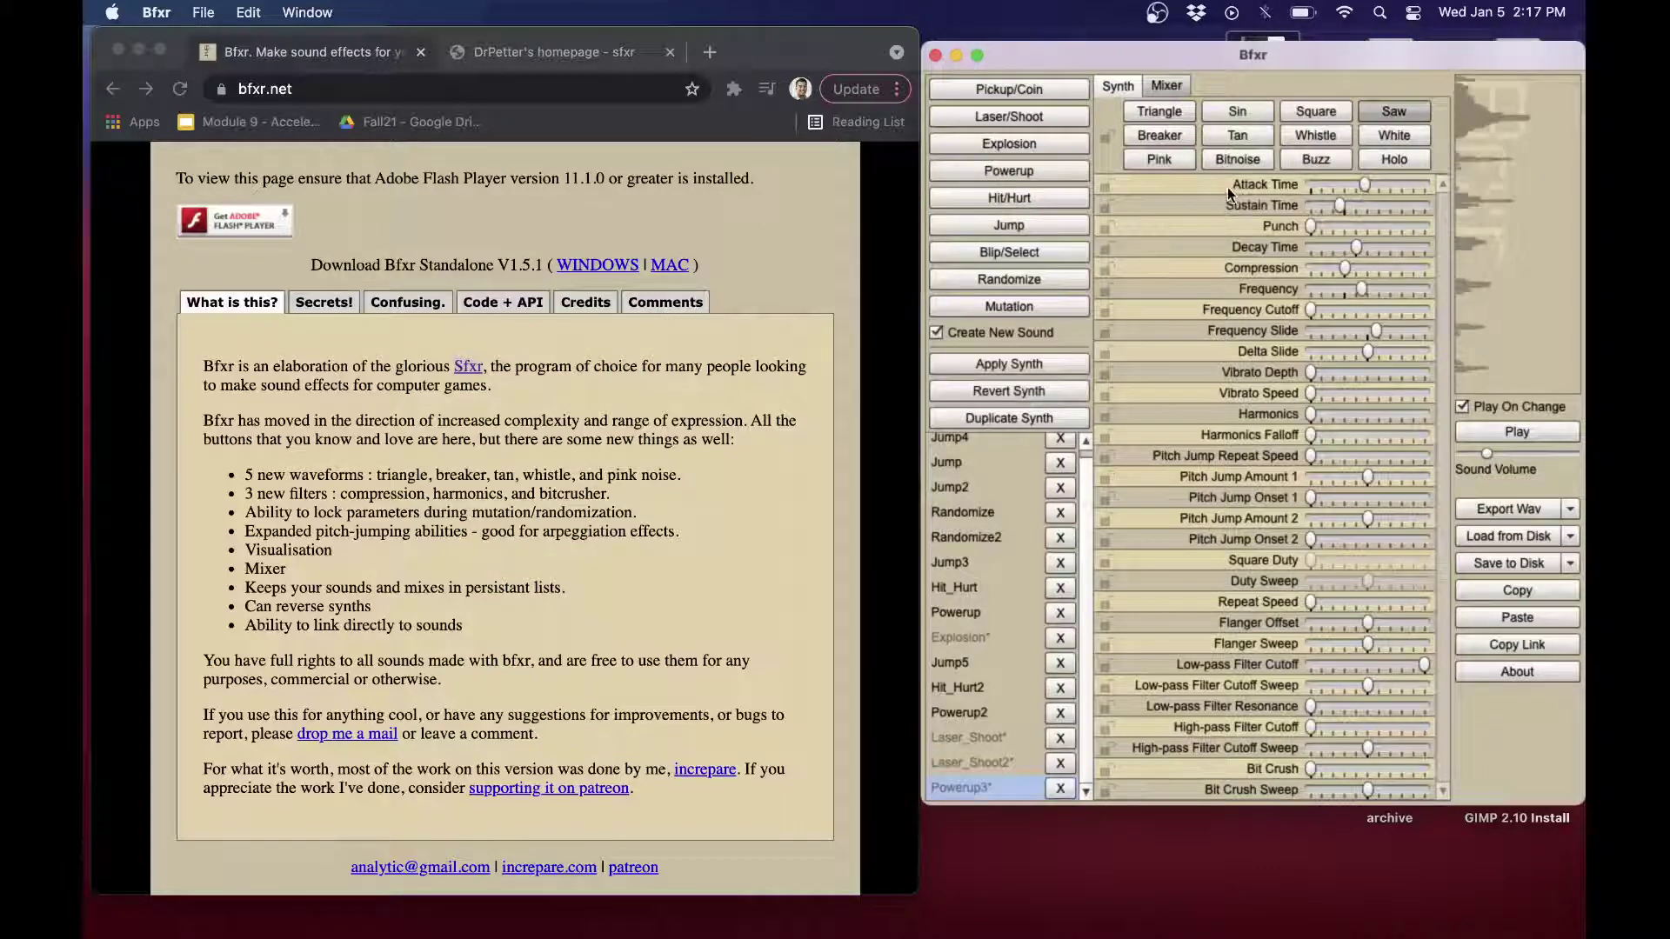
mouse_move(1343, 209)
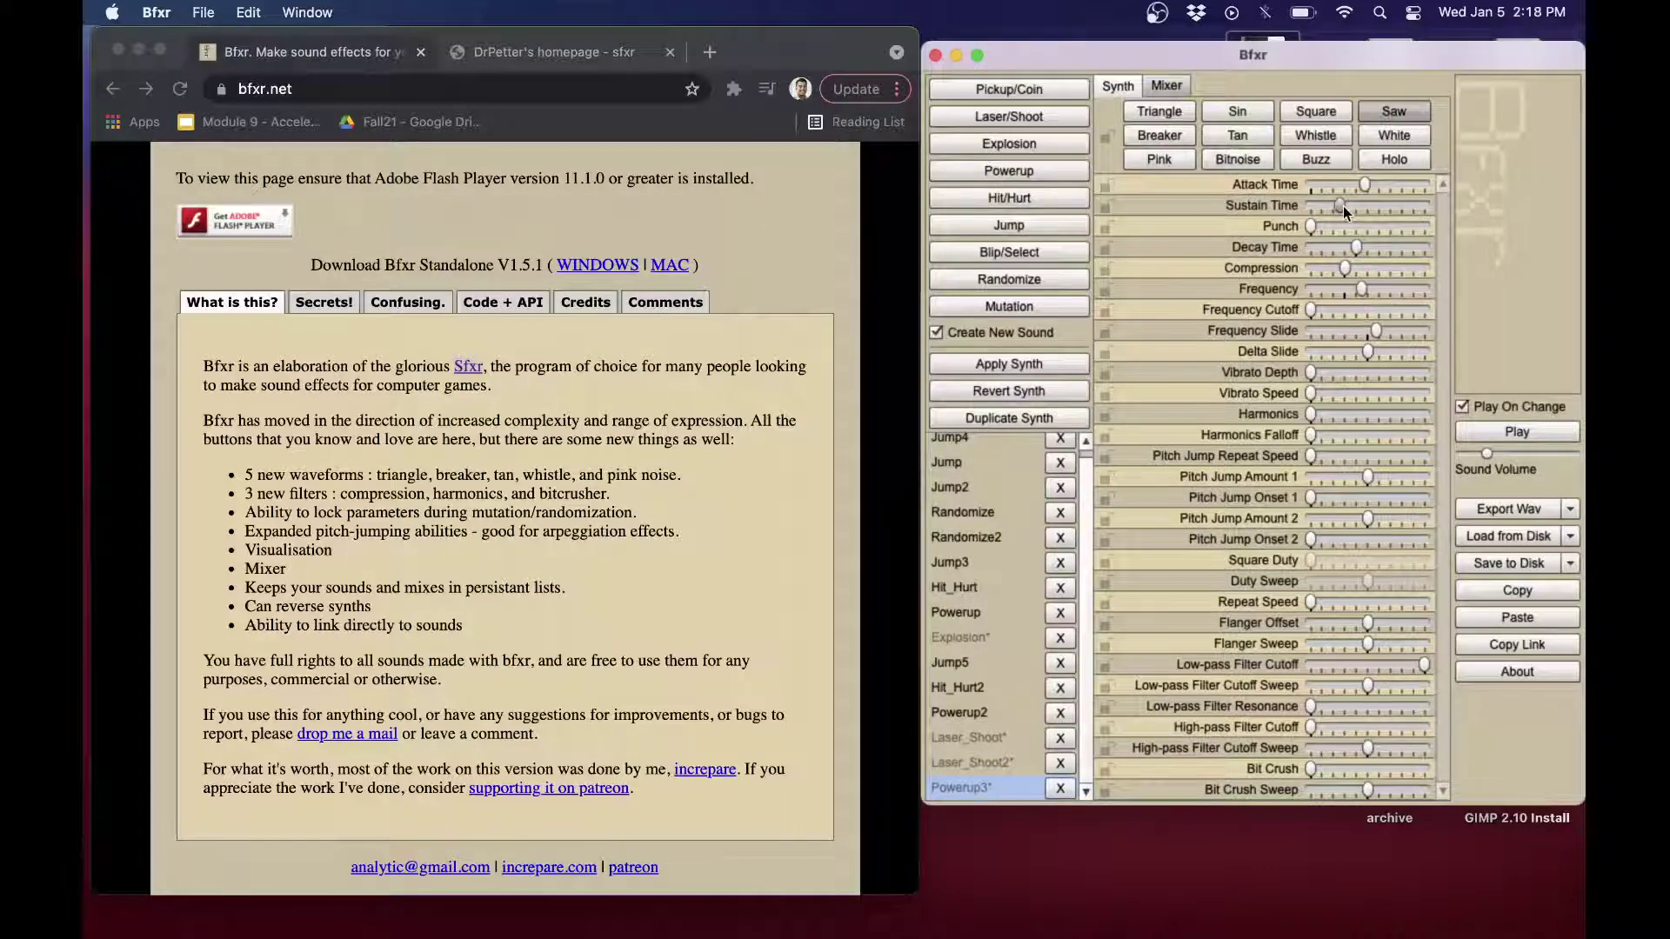
left_click_drag(1332, 207, 1328, 205)
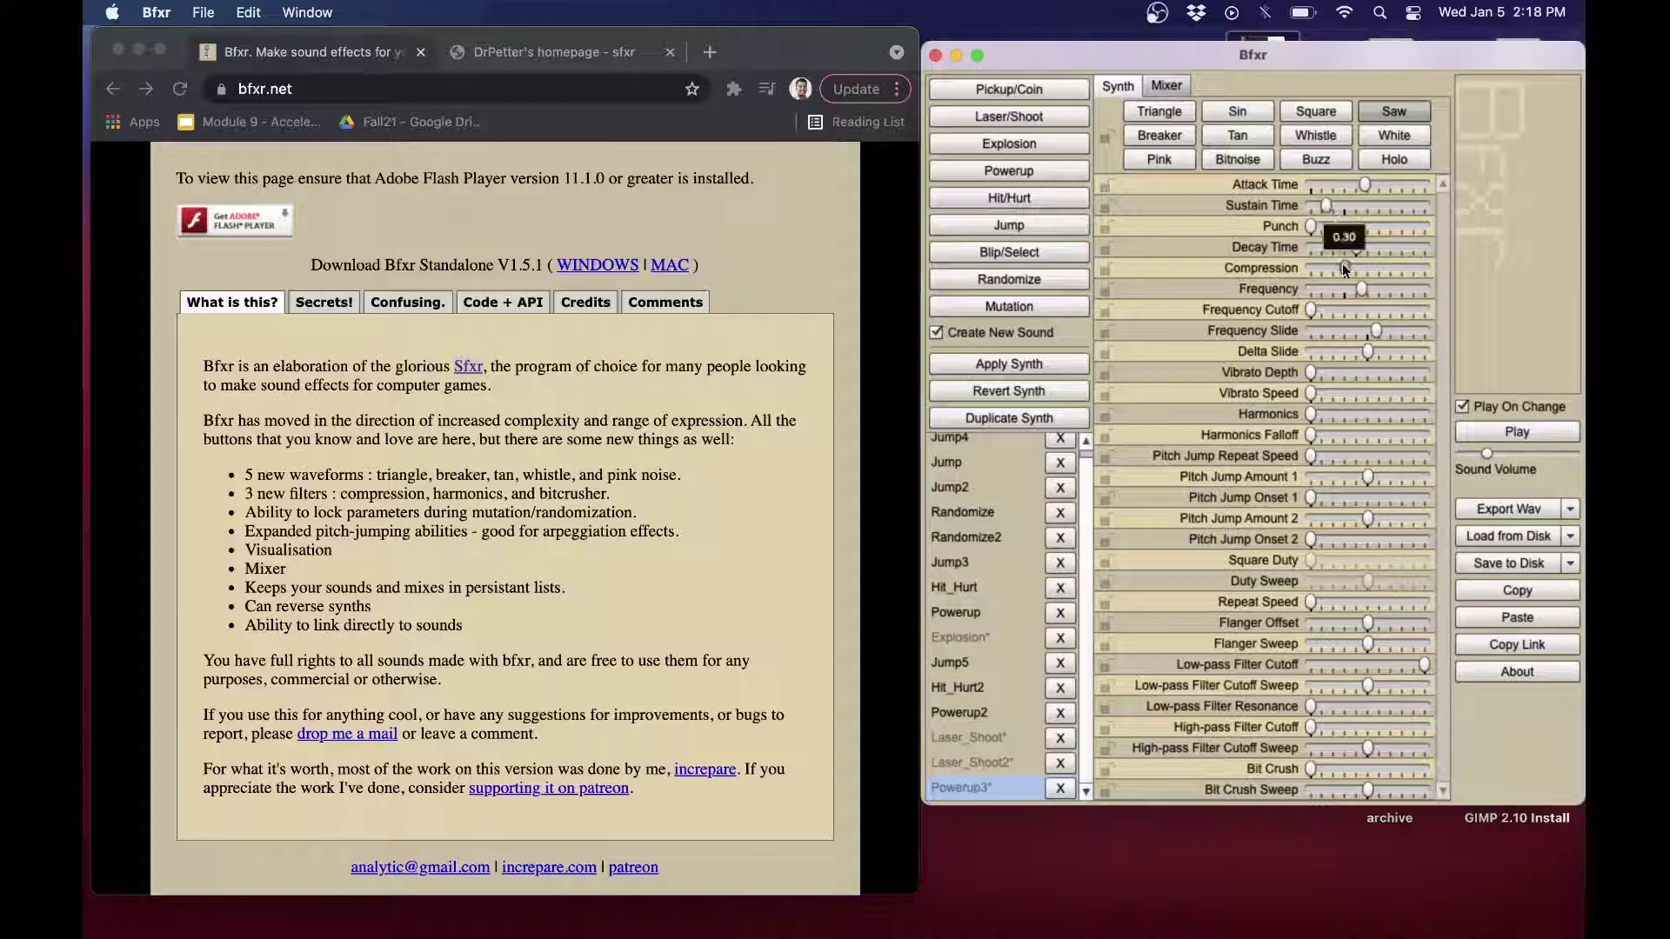
left_click_drag(1343, 264, 1361, 264)
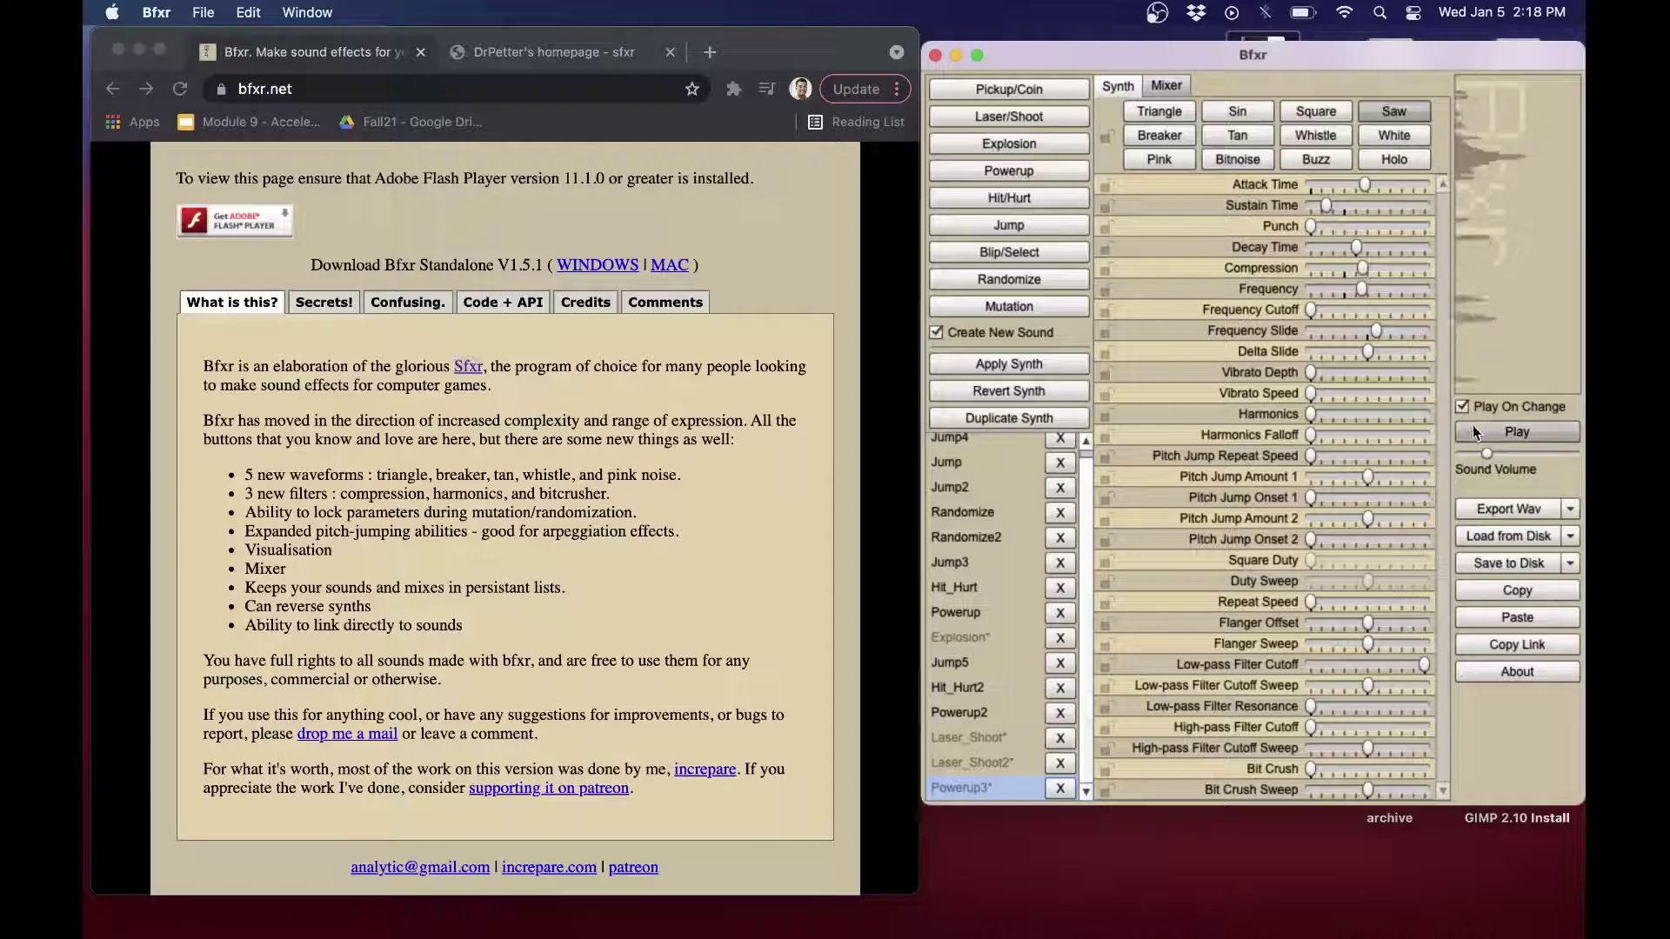
left_click_drag(1484, 453, 1465, 453)
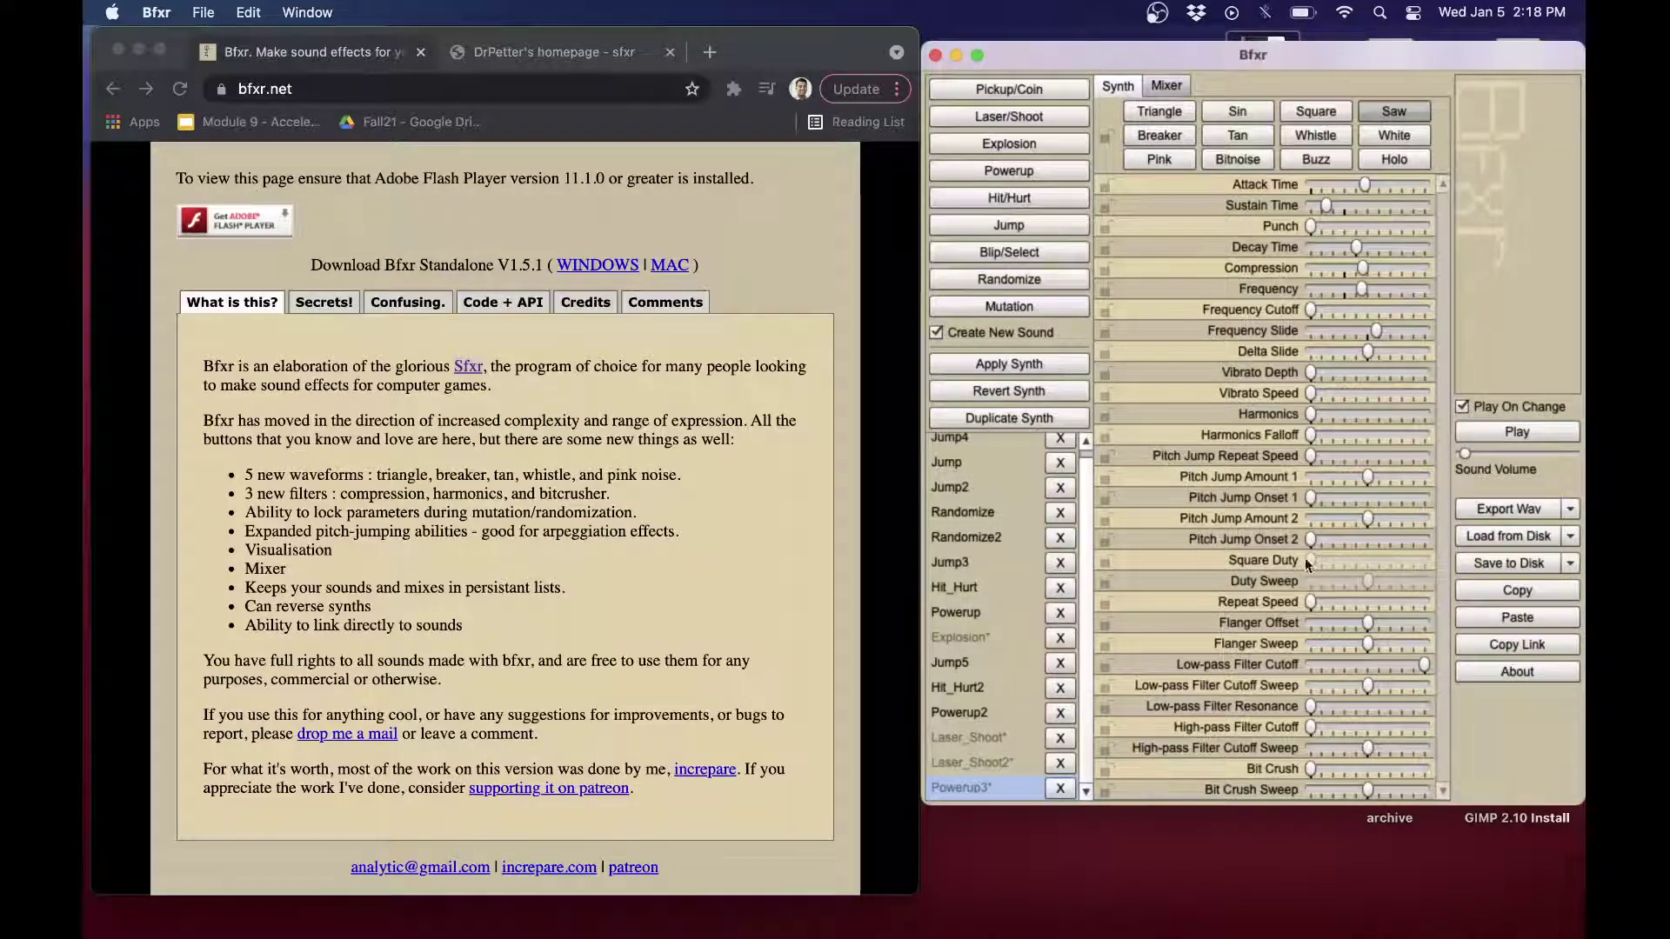
mouse_move(1291, 311)
mouse_move(1261, 497)
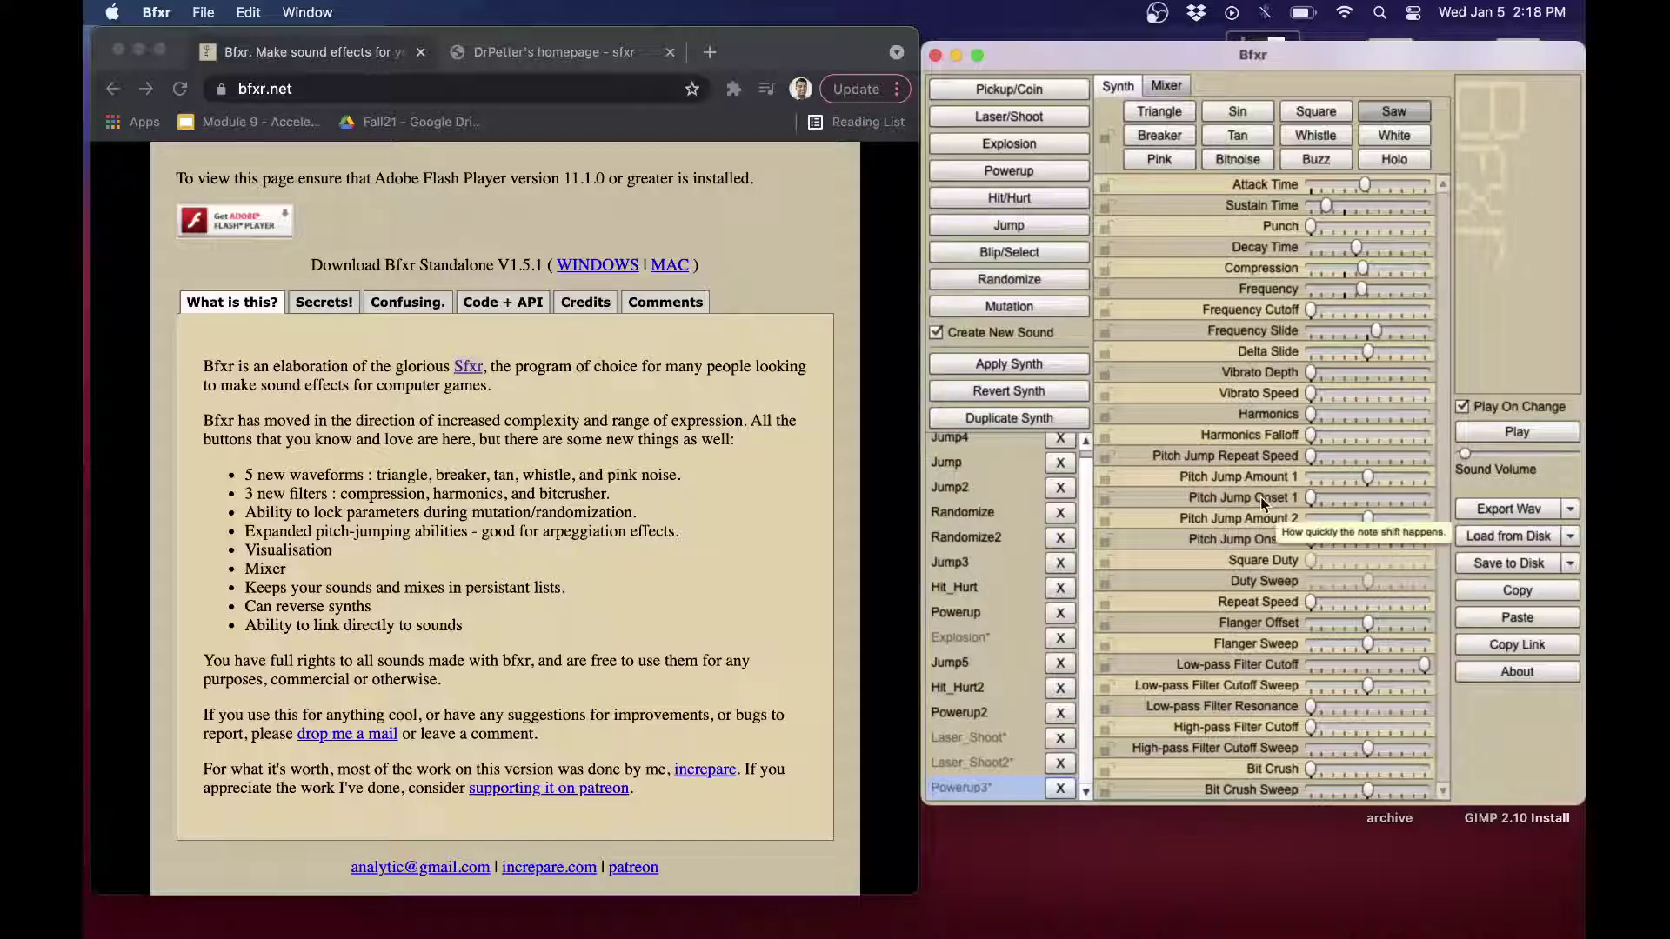